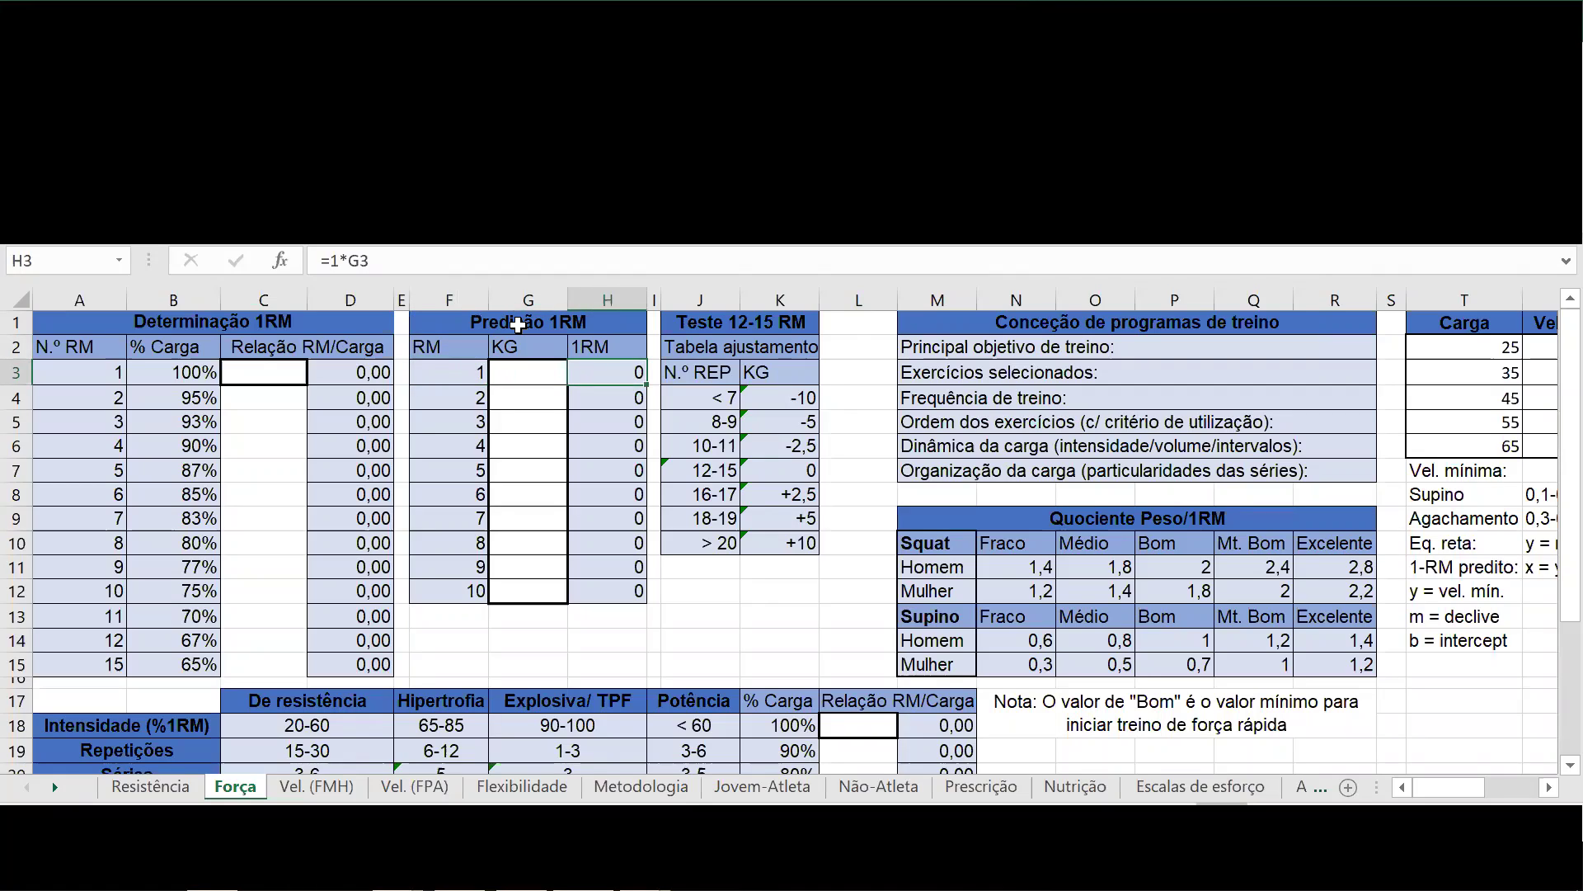
Step: Examine the formulas in the 1RM column of the Predição 1RM table for the different repetition maximums
{"action": "key", "text": "Down"}
{"action": "key", "text": "Down"}
{"action": "key", "text": "Down"}
{"action": "key", "text": "Down"}
{"action": "key", "text": "Down"}
{"action": "key", "text": "Down"}
{"action": "key", "text": "Down"}
{"action": "key", "text": "Down"}
{"action": "key", "text": "Down"}
{"action": "key", "text": "Up"}
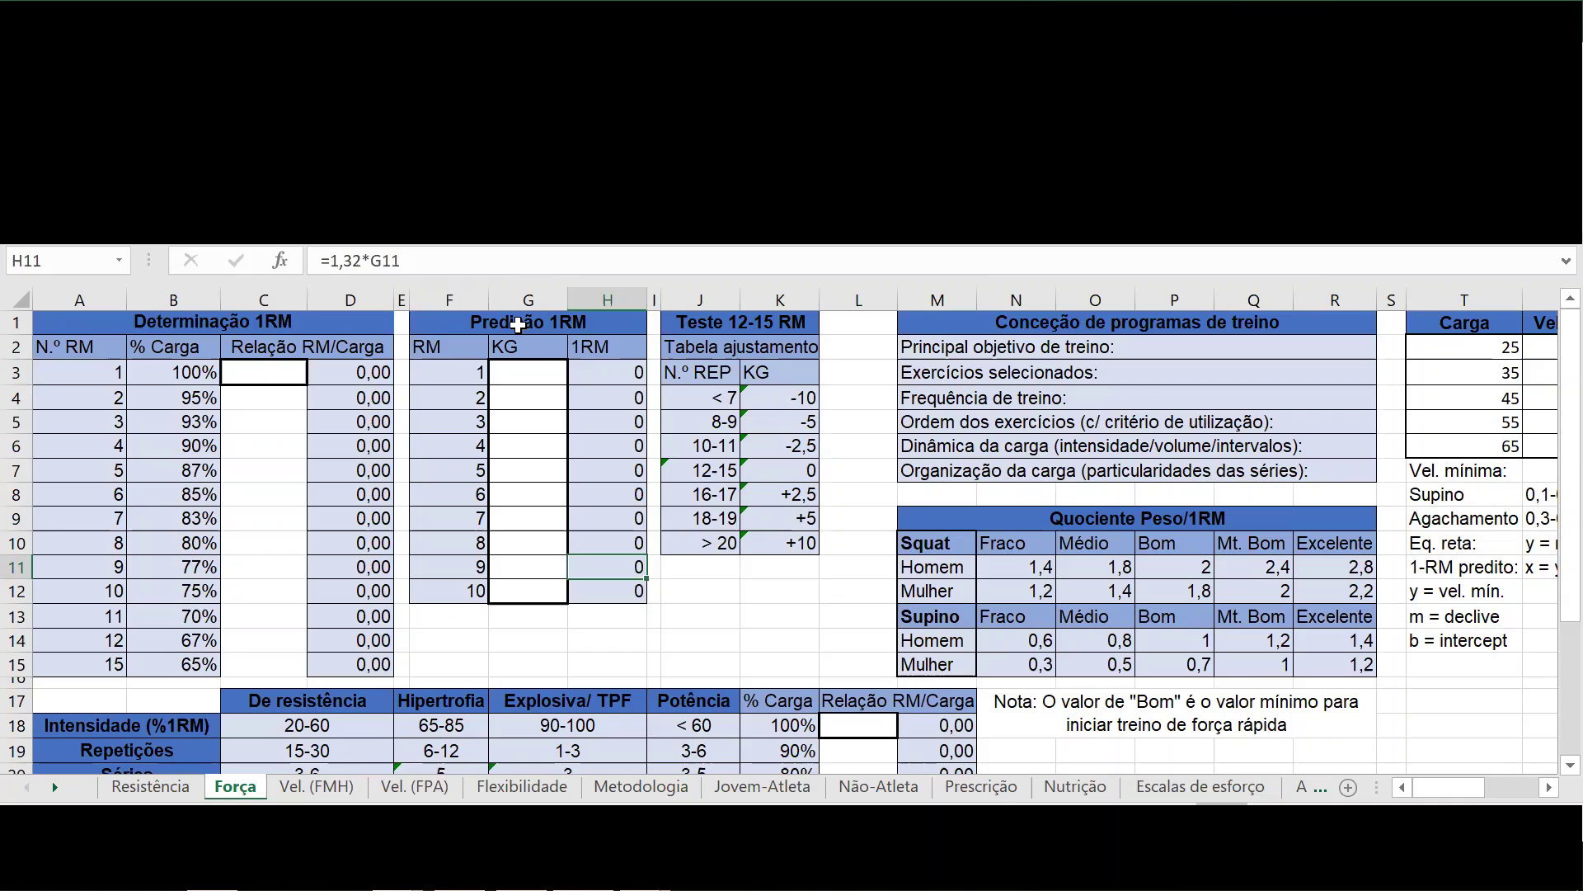
Step: Enter 70 kg as the load for 4 RM in the Predição 1RM table
{"action": "key", "text": "Up"}
{"action": "key", "text": "Up"}
{"action": "key", "text": "Up"}
{"action": "key", "text": "Up"}
{"action": "key", "text": "Up"}
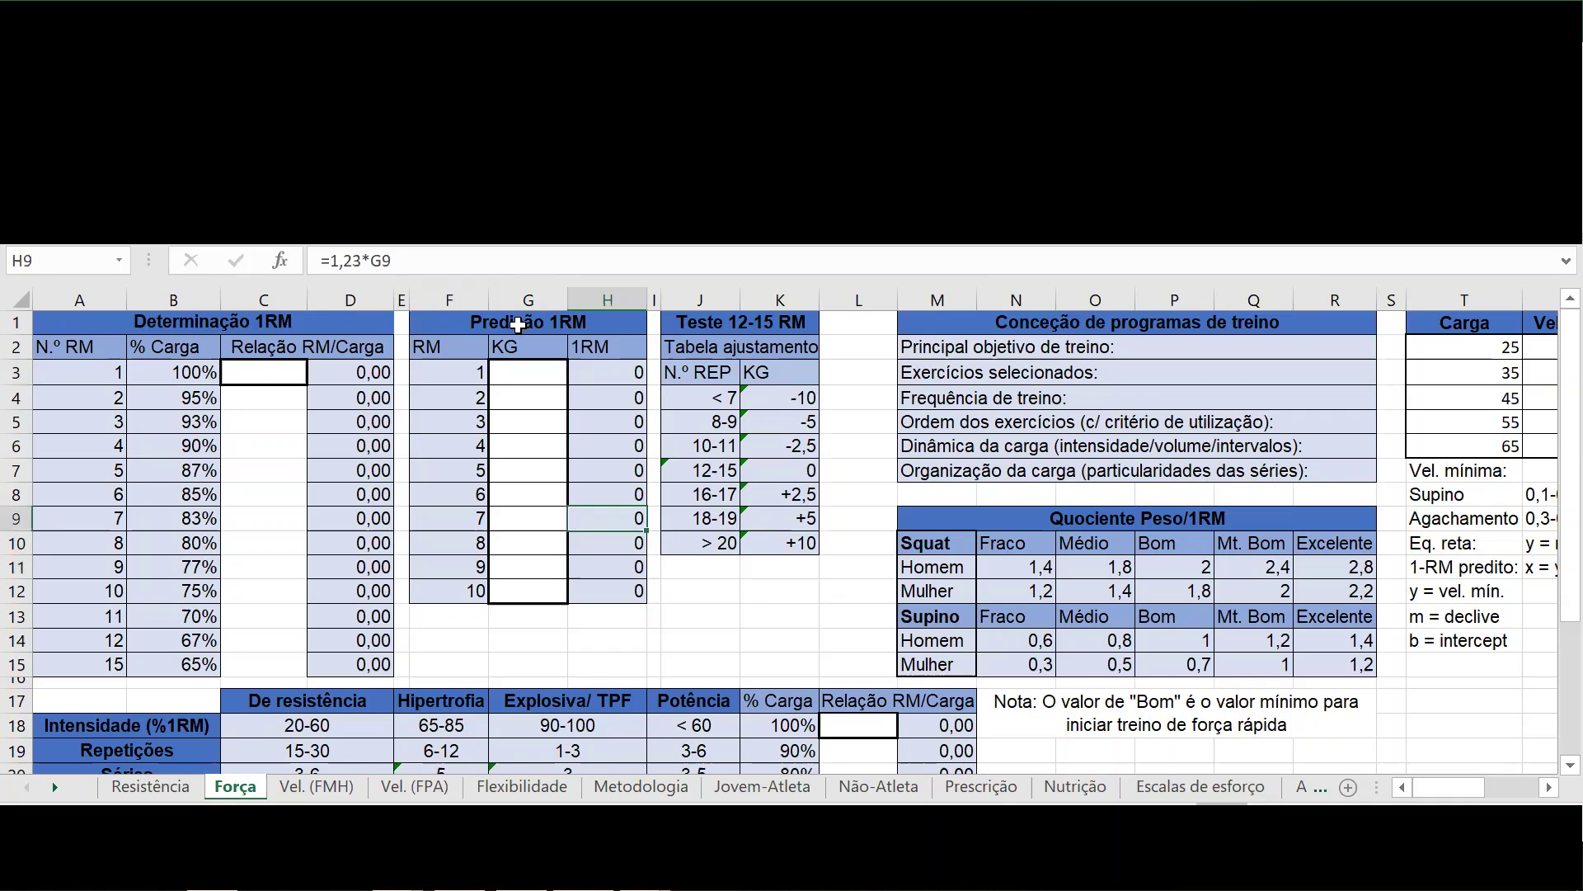
{"action": "key", "text": "Left"}
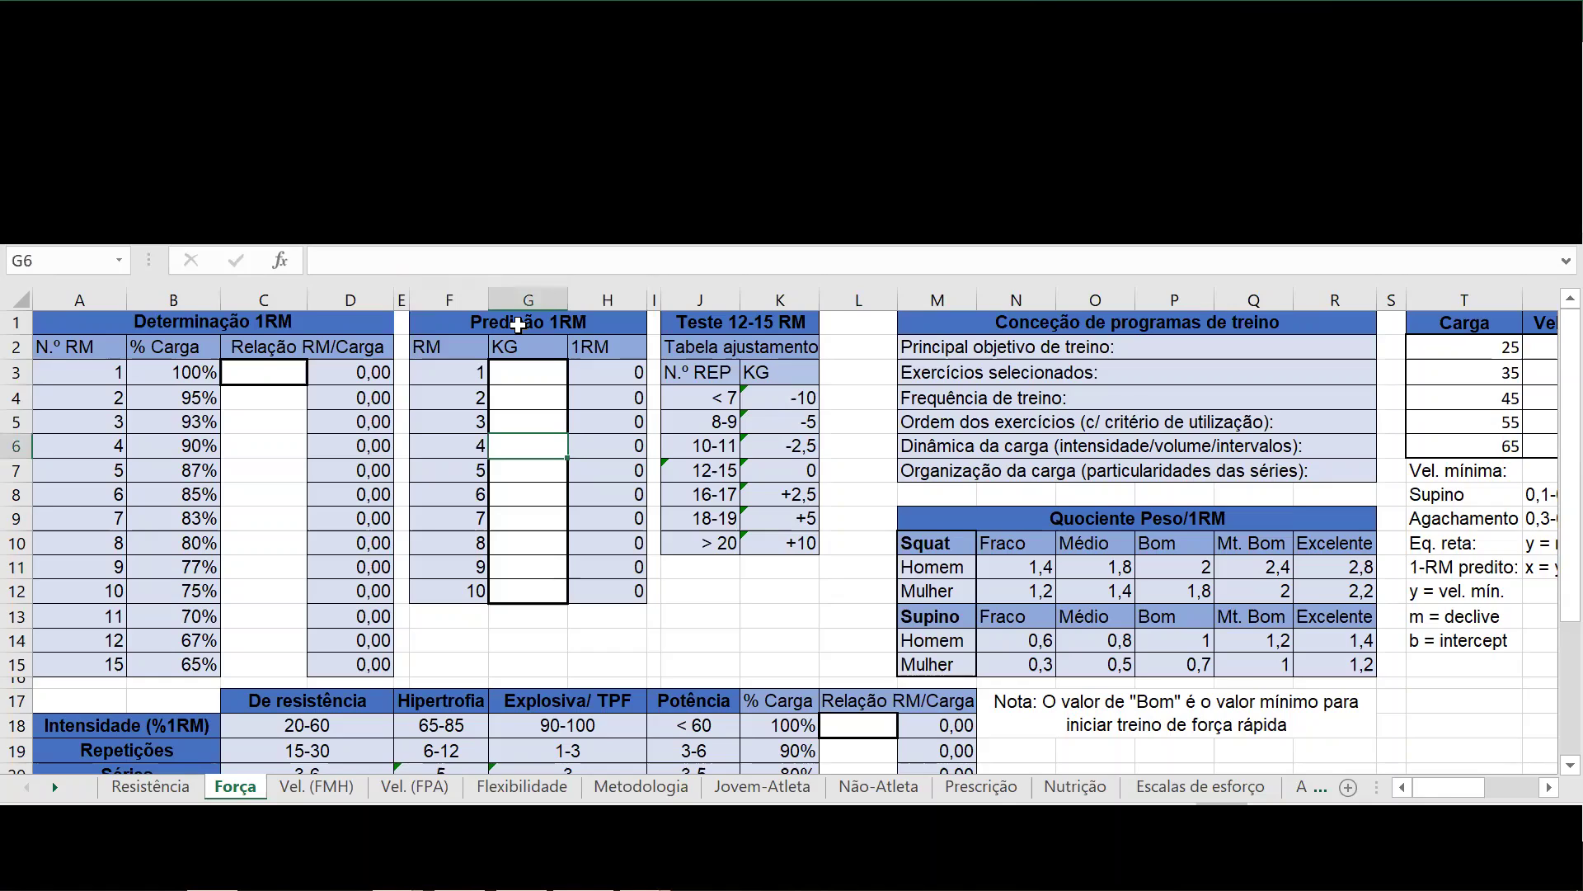
{"action": "type", "text": "70"}
{"action": "key", "text": "Return"}
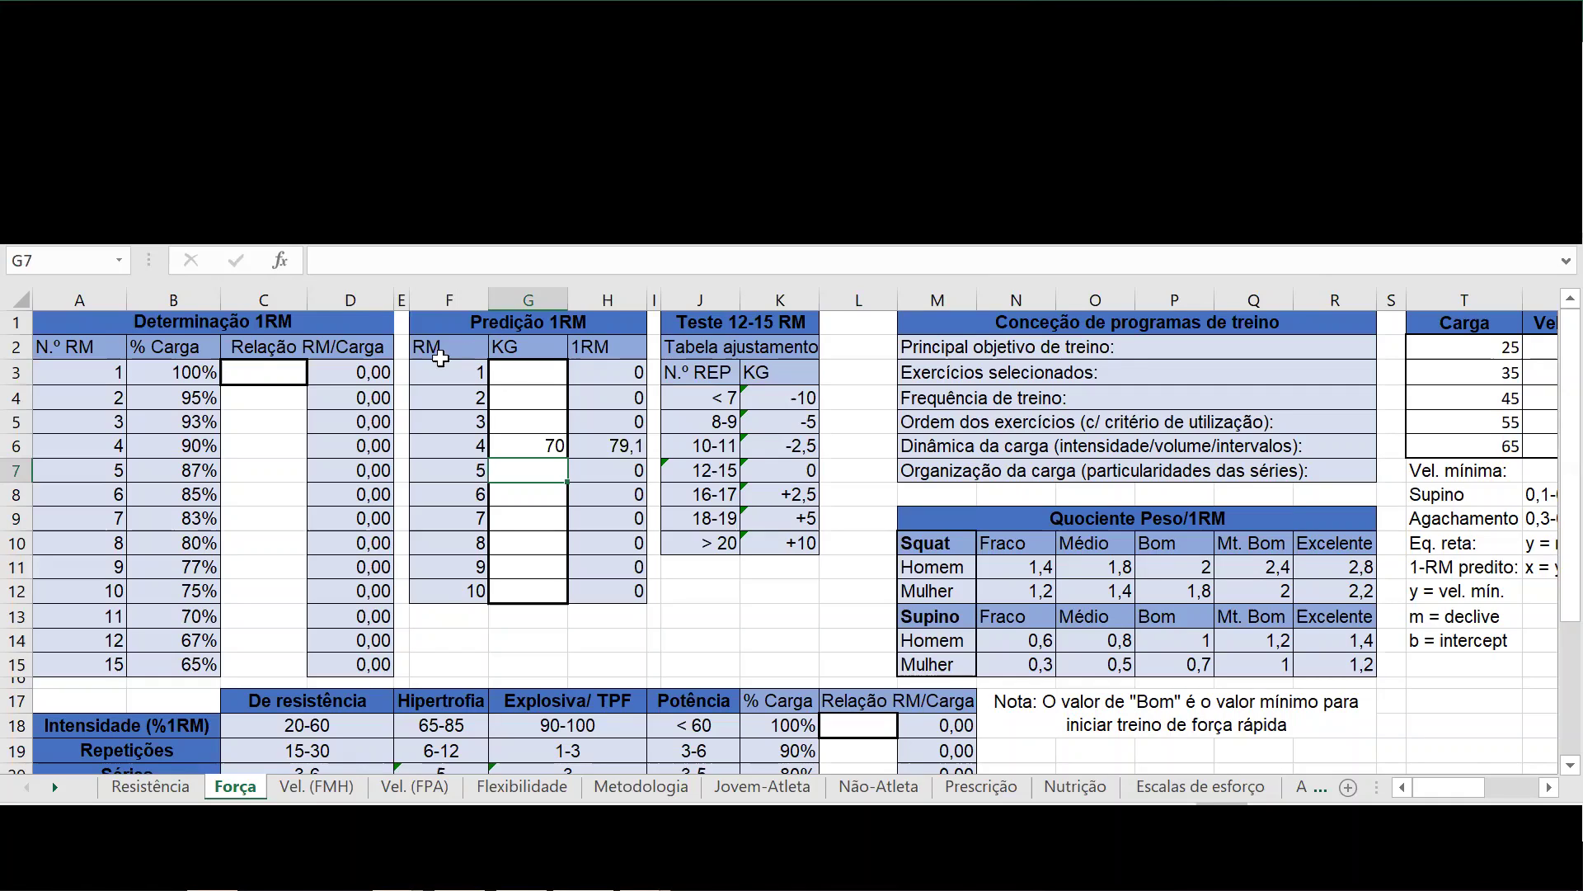
Step: Enter 79 as the 100% load in cell C3 of the Determinação 1RM table
{"action": "left_click", "coordinate": [260, 376]}
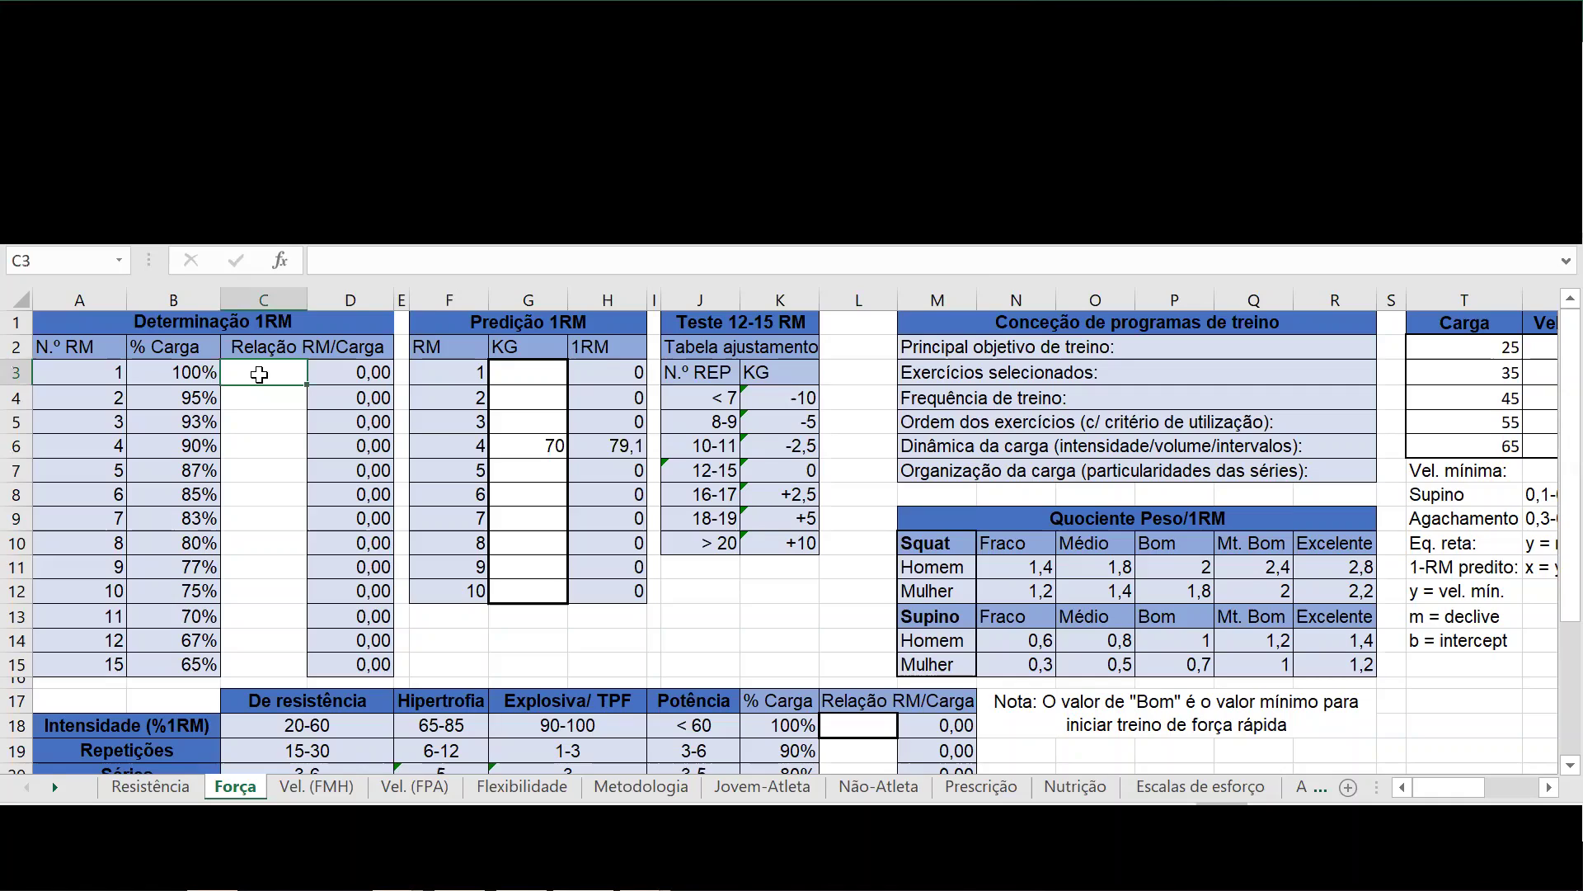
{"action": "type", "text": "79"}
{"action": "key", "text": "Return"}
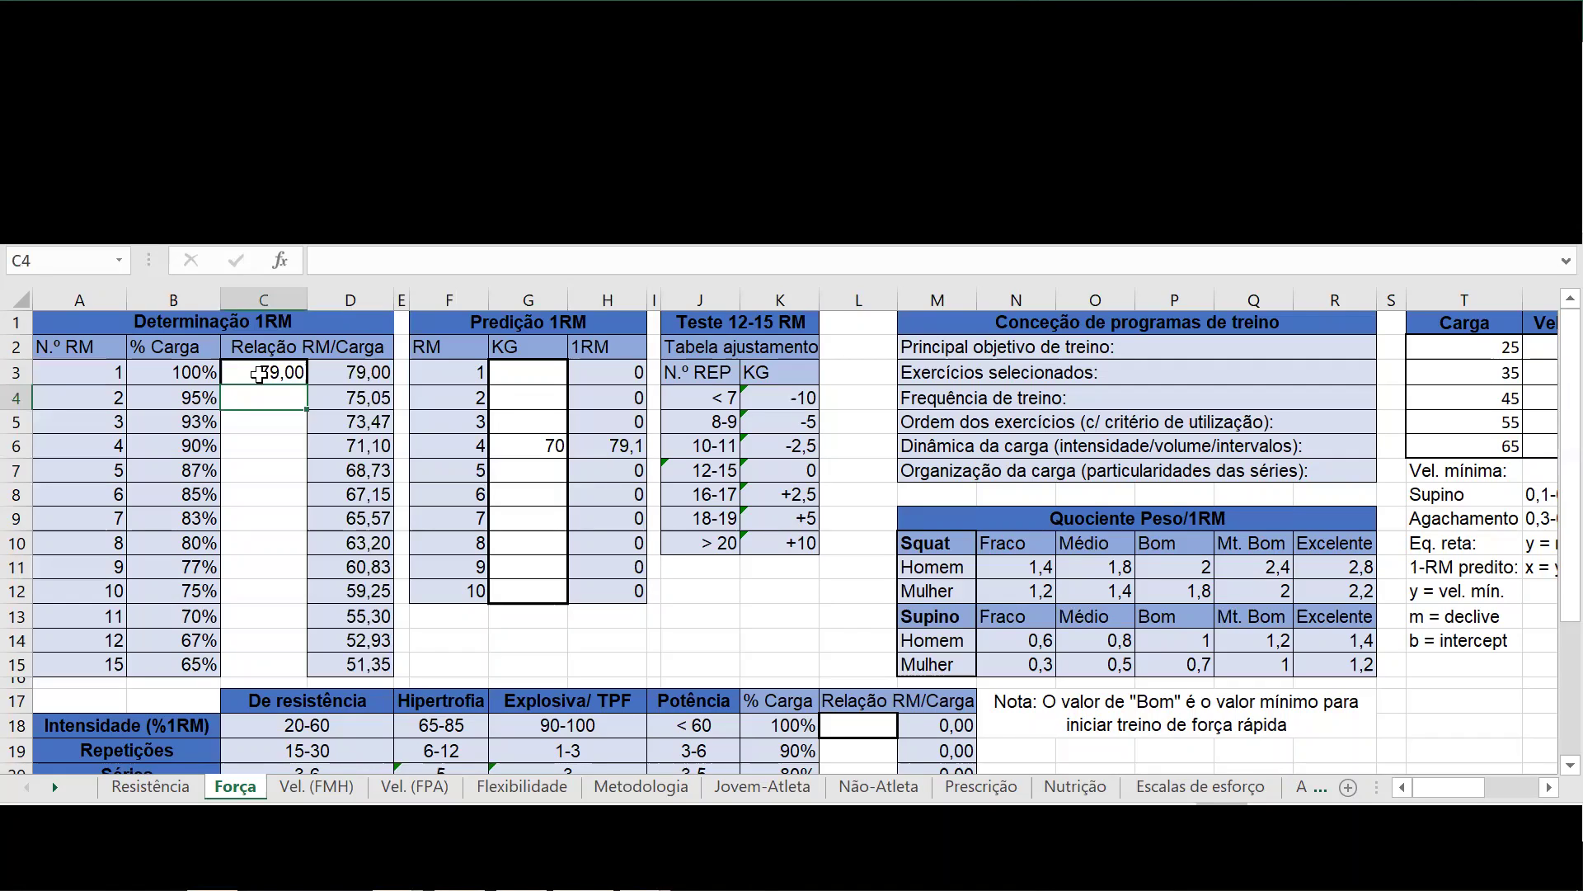
Step: Examine the calculated load for 10 RM at 75% in the Determinação 1RM table
{"action": "key", "text": "Down"}
{"action": "key", "text": "Down"}
{"action": "key", "text": "Down"}
{"action": "key", "text": "Down"}
{"action": "key", "text": "Down"}
{"action": "key", "text": "Down"}
{"action": "key", "text": "Down"}
{"action": "key", "text": "Down"}
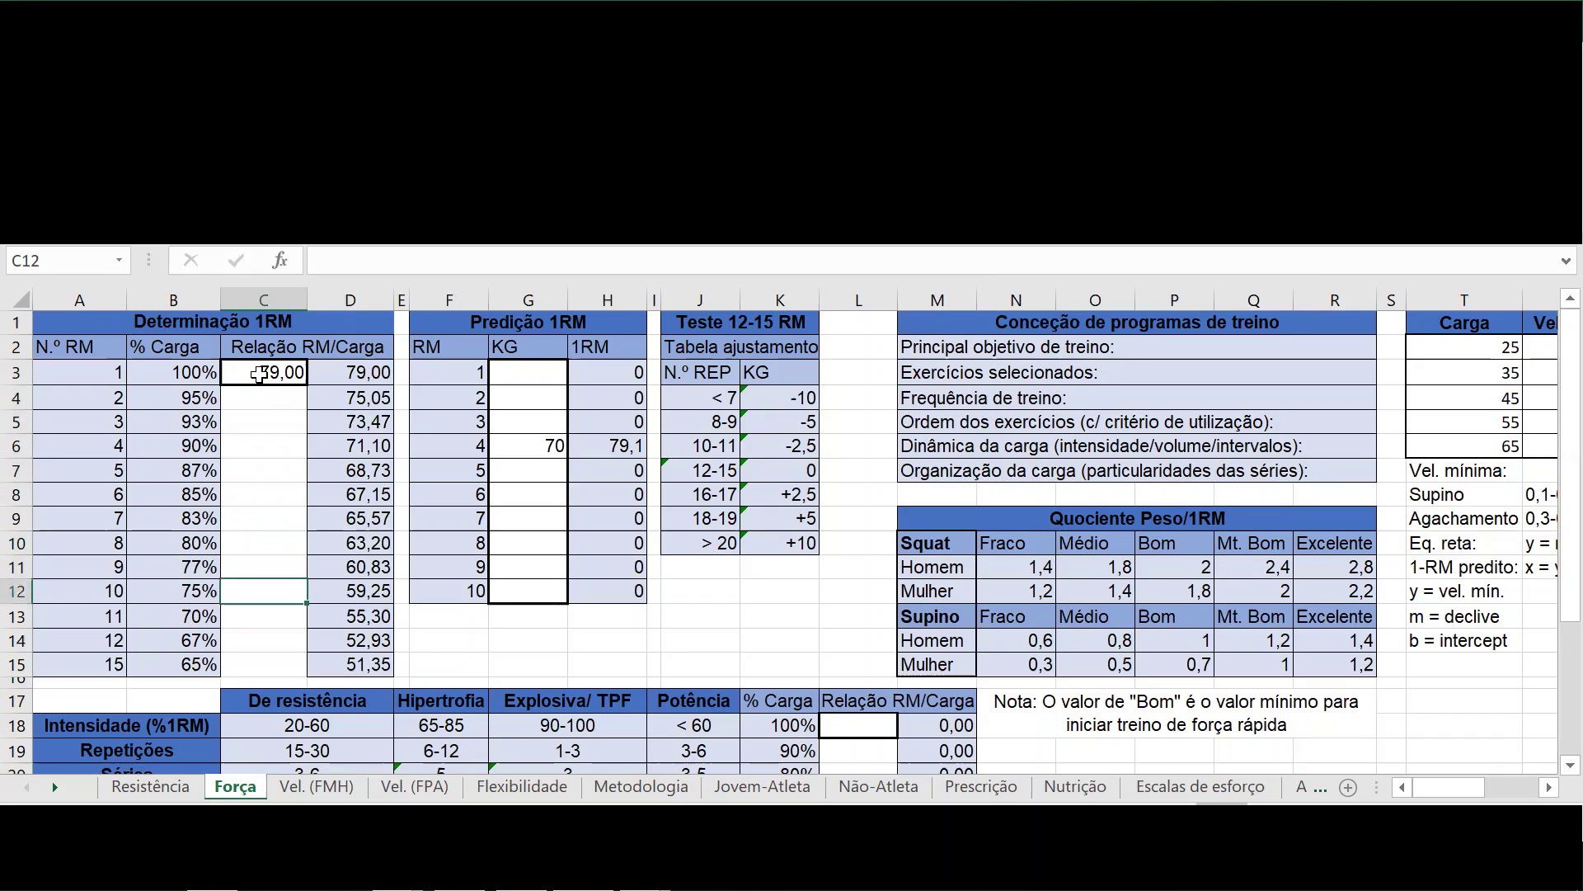
{"action": "key", "text": "Right"}
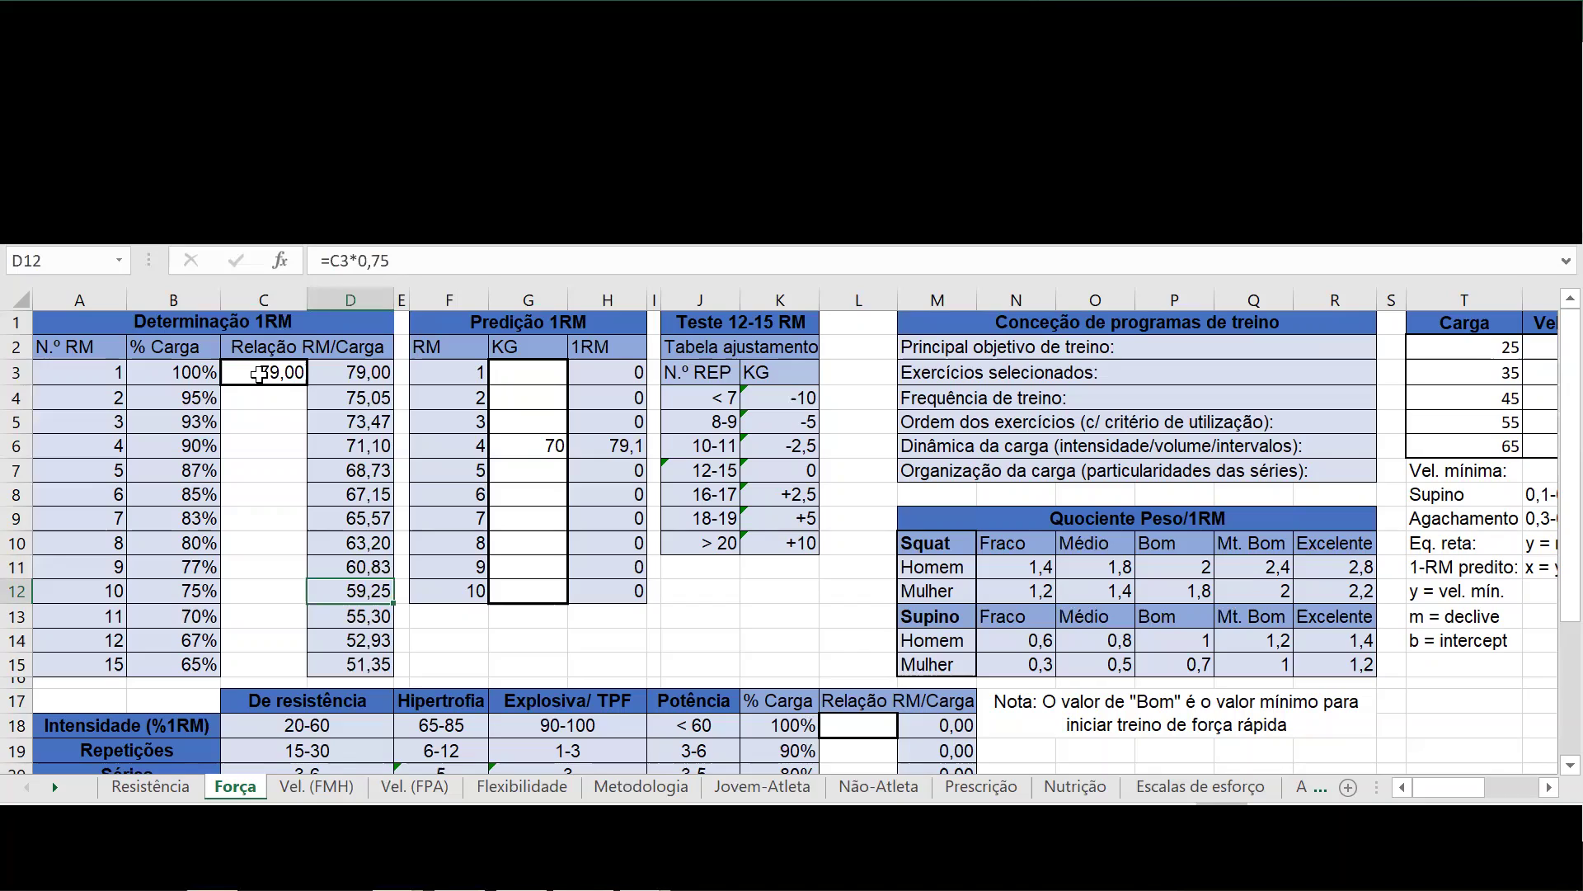
Step: Clear the 1RM load in cell C3 of the Determinação 1RM table
{"action": "key", "text": "Left"}
{"action": "key", "text": "Up"}
{"action": "key", "text": "Up"}
{"action": "key", "text": "Up"}
{"action": "key", "text": "Up"}
{"action": "key", "text": "Up"}
{"action": "key", "text": "Up"}
{"action": "key", "text": "Up"}
{"action": "key", "text": "Up"}
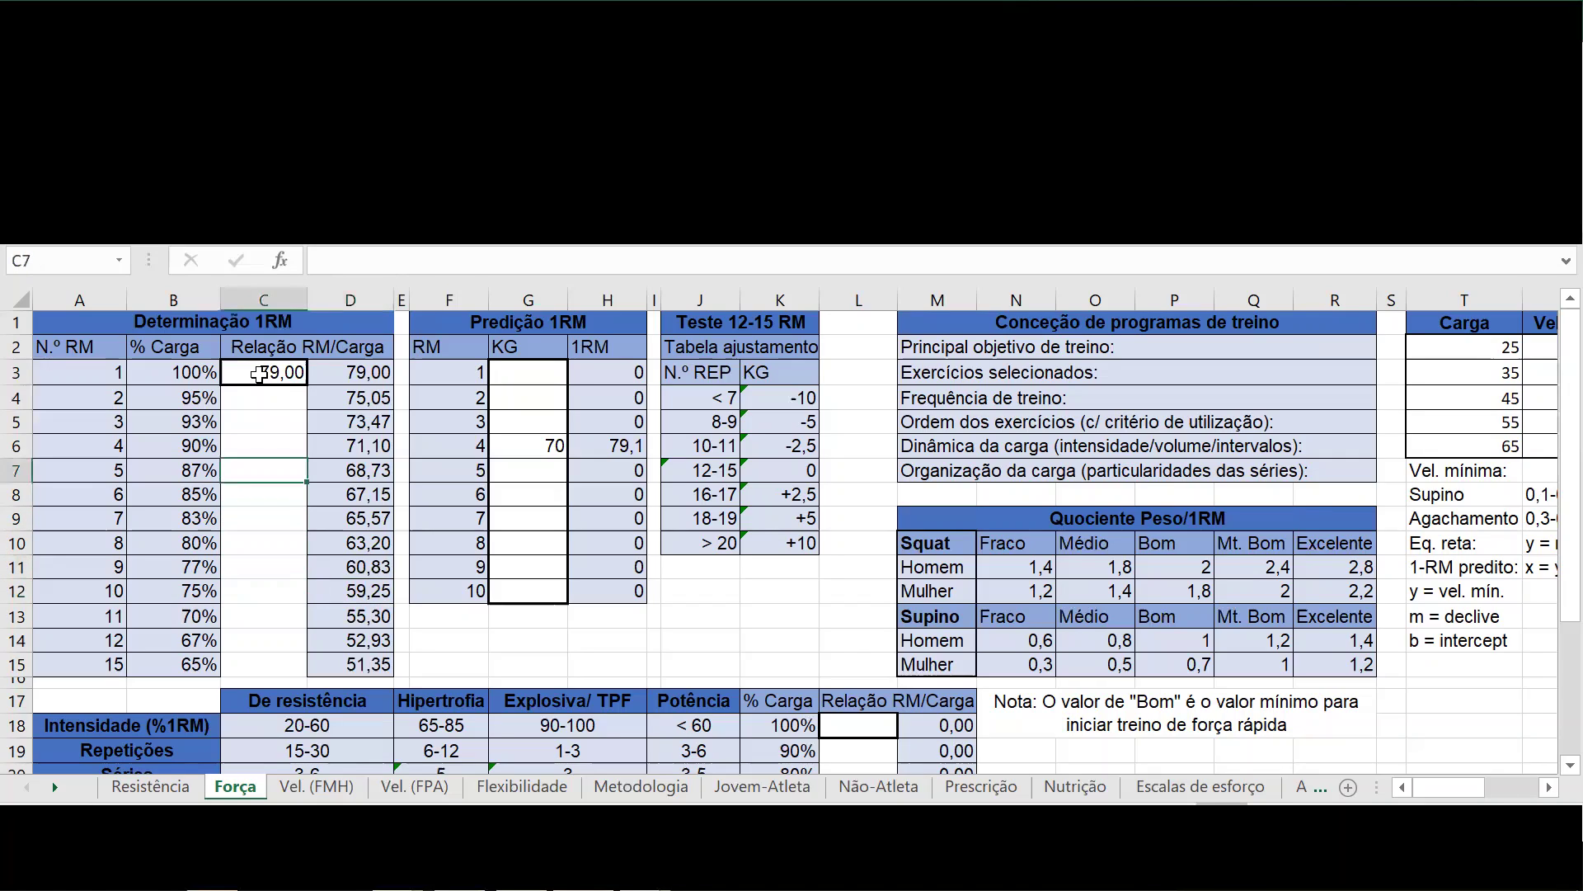
{"action": "key", "text": "Up"}
{"action": "key", "text": "BackSpace"}
{"action": "key", "text": "Return"}
Step: Examine the men's squat classification values in the Quociente Peso/1RM table, from Fraco to Excelente
{"action": "key", "text": "Down"}
{"action": "key", "text": "Down"}
{"action": "key", "text": "Down"}
{"action": "key", "text": "Down"}
{"action": "key", "text": "Down"}
{"action": "key", "text": "Down"}
{"action": "key", "text": "Down"}
{"action": "key", "text": "Right"}
{"action": "key", "text": "Right"}
{"action": "key", "text": "Right"}
{"action": "key", "text": "Right"}
{"action": "key", "text": "Right"}
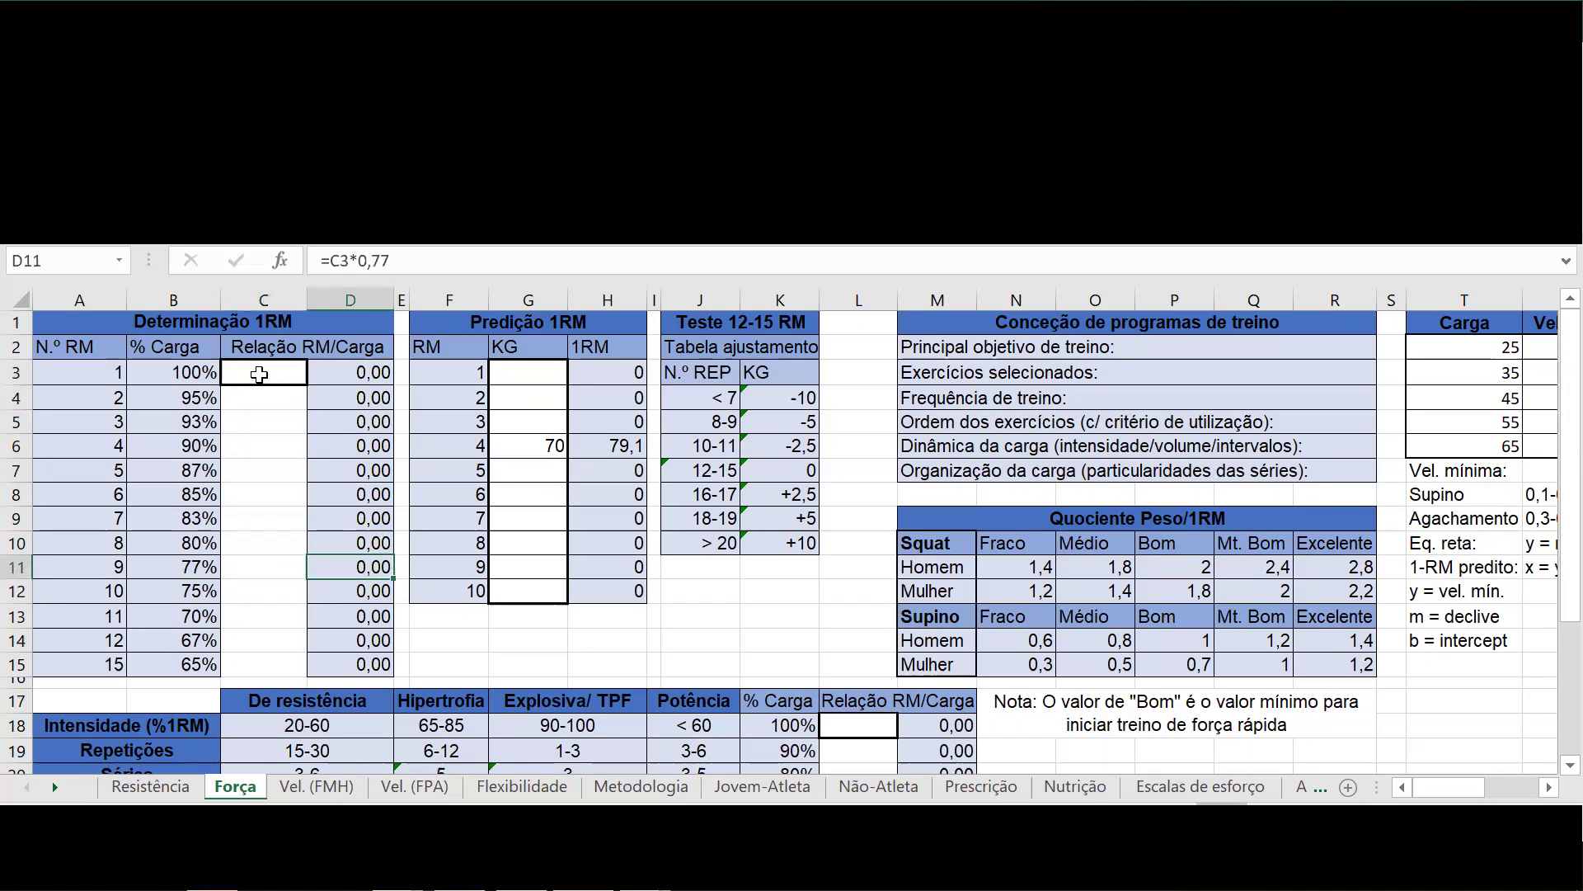
{"action": "key", "text": "Right"}
{"action": "key", "text": "Right"}
{"action": "key", "text": "Right"}
{"action": "key", "text": "Right"}
{"action": "key", "text": "Right"}
{"action": "key", "text": "Right"}
{"action": "key", "text": "Right"}
{"action": "key", "text": "Right"}
{"action": "key", "text": "Right"}
{"action": "key", "text": "Right"}
{"action": "key", "text": "Right"}
{"action": "key", "text": "Right"}
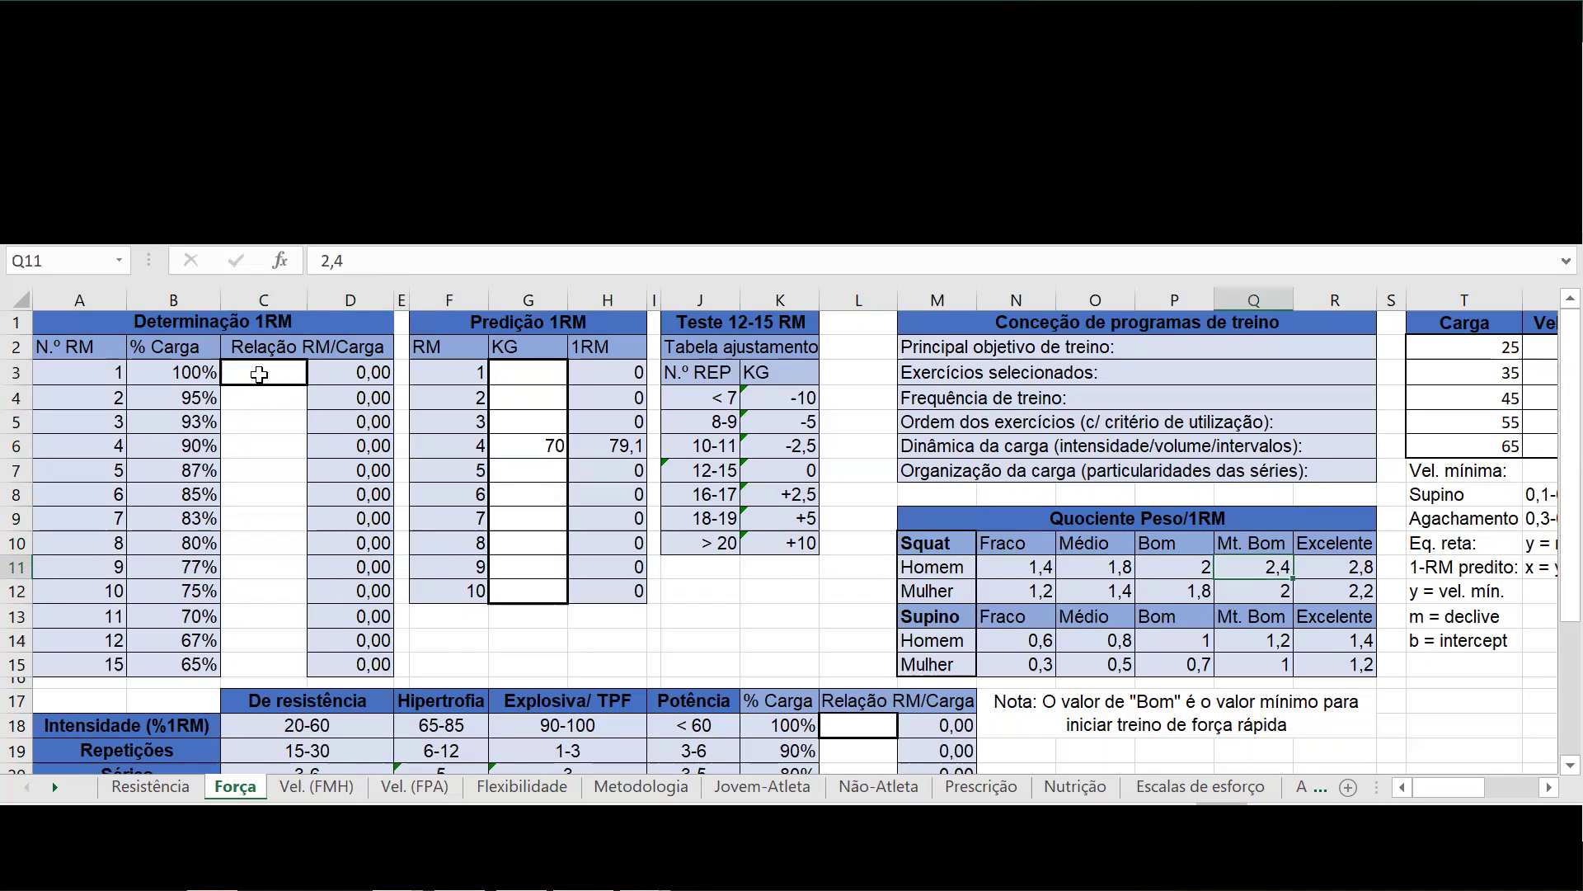
{"action": "key", "text": "Right"}
{"action": "key", "text": "Left"}
{"action": "key", "text": "Left"}
{"action": "key", "text": "Left"}
{"action": "key", "text": "Left"}
{"action": "key", "text": "Left"}
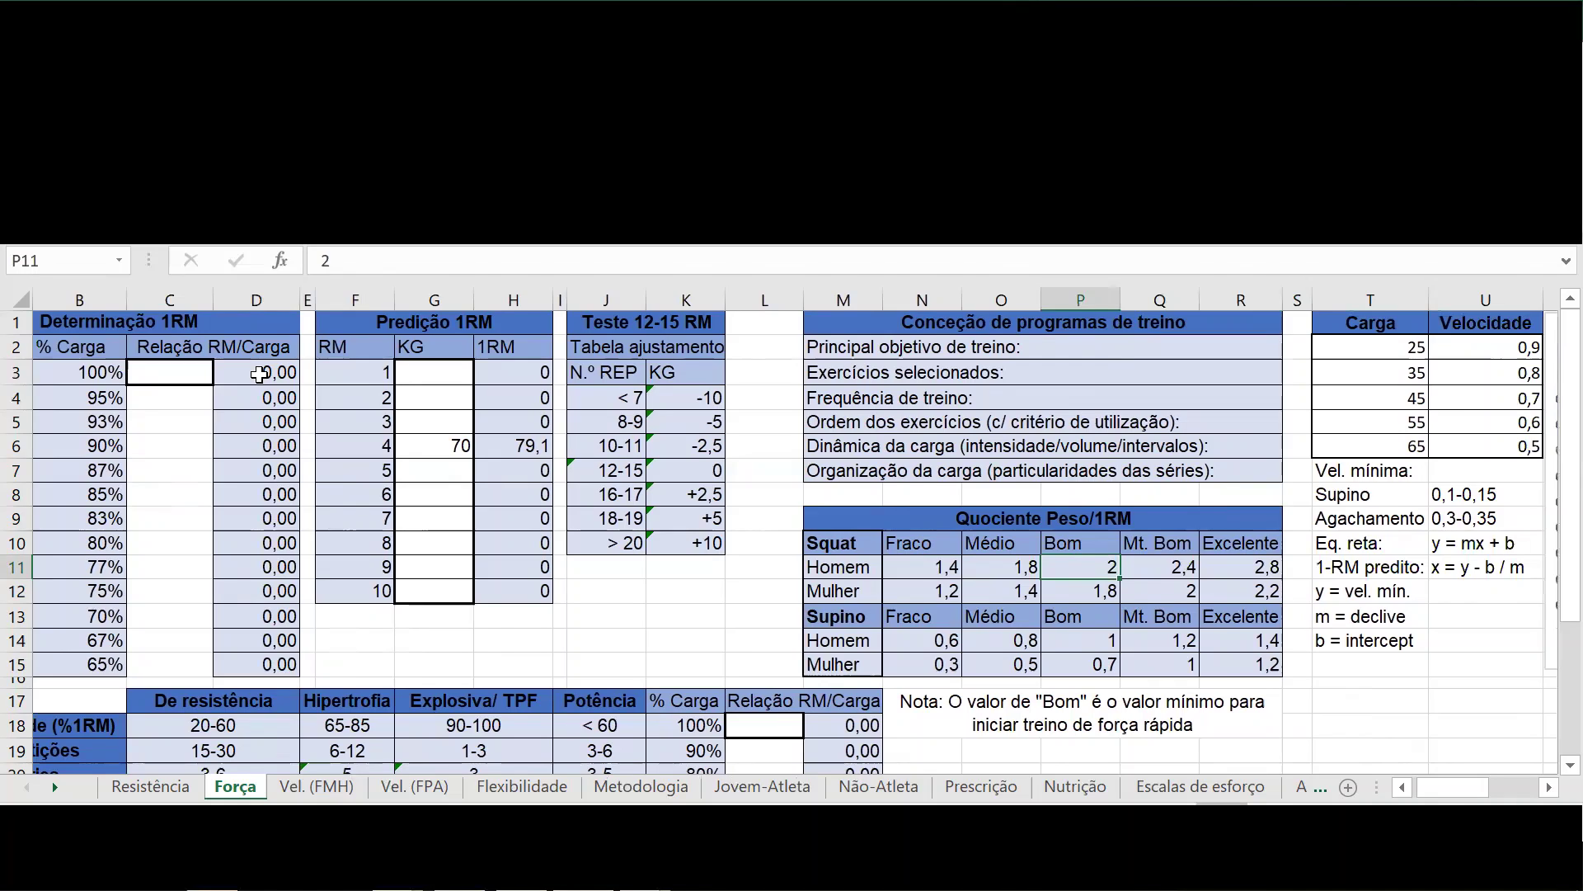
Step: Clear the 4 RM load in the KG column of the Predição 1RM table
{"action": "key", "text": "Up"}
{"action": "key", "text": "Up"}
{"action": "key", "text": "Up"}
{"action": "key", "text": "Left"}
{"action": "key", "text": "Left"}
{"action": "key", "text": "Left"}
{"action": "key", "text": "Left"}
{"action": "key", "text": "Left"}
{"action": "key", "text": "Left"}
{"action": "key", "text": "Left"}
{"action": "key", "text": "Left"}
{"action": "key", "text": "Left"}
{"action": "key", "text": "Left"}
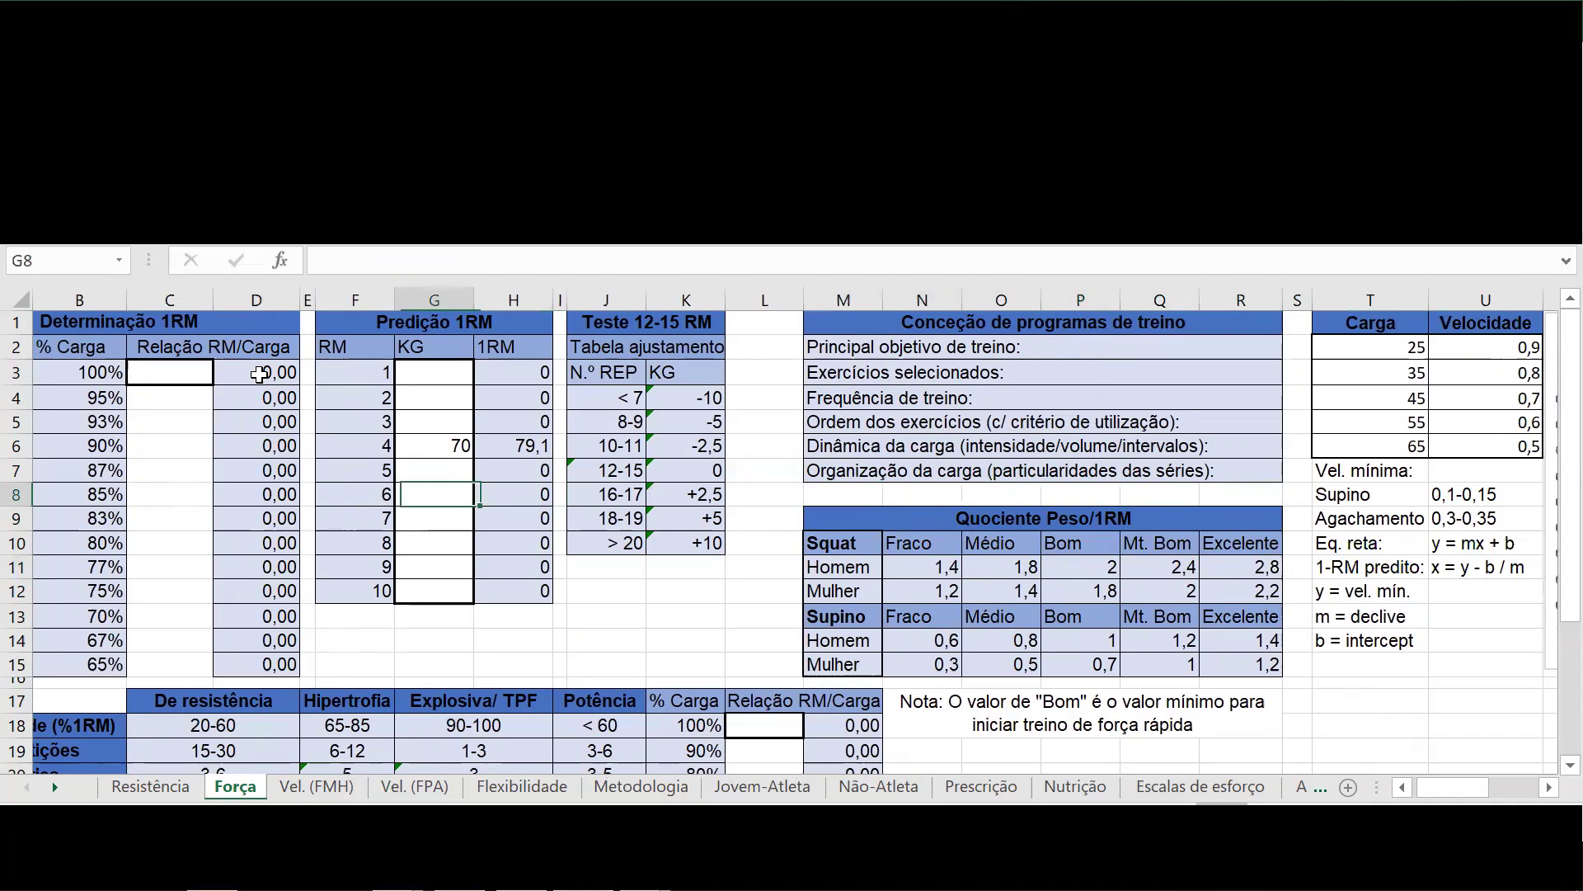
{"action": "key", "text": "Up"}
{"action": "key", "text": "Up"}
{"action": "key", "text": "Right"}
{"action": "key", "text": "Delete"}
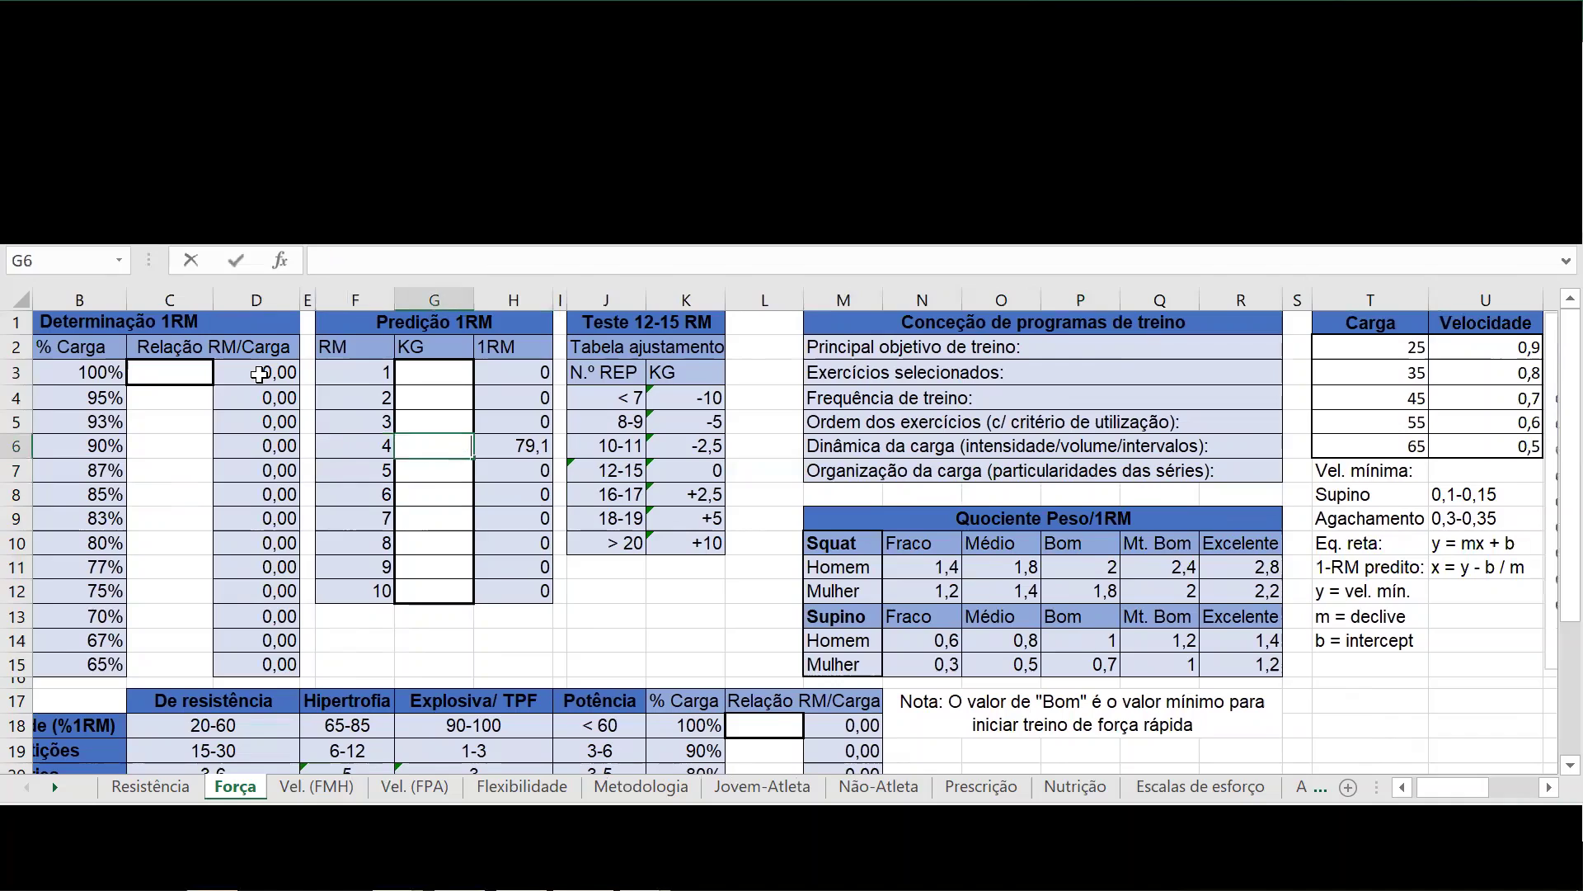
Step: Enter 140 as the 100% load in cell C3 of the Determinação 1RM table
{"action": "key", "text": "Left"}
{"action": "key", "text": "Left"}
{"action": "key", "text": "Left"}
{"action": "key", "text": "Left"}
{"action": "key", "text": "Left"}
{"action": "key", "text": "Up"}
{"action": "key", "text": "Up"}
{"action": "key", "text": "Up"}
{"action": "key", "text": "Right"}
{"action": "type", "text": "140"}
{"action": "key", "text": "Return"}
Step: Delete the 140 load from cell C3 of the Determinação 1RM table
{"action": "key", "text": "Left"}
{"action": "key", "text": "Down"}
{"action": "key", "text": "Down"}
{"action": "key", "text": "Left"}
{"action": "key", "text": "Down"}
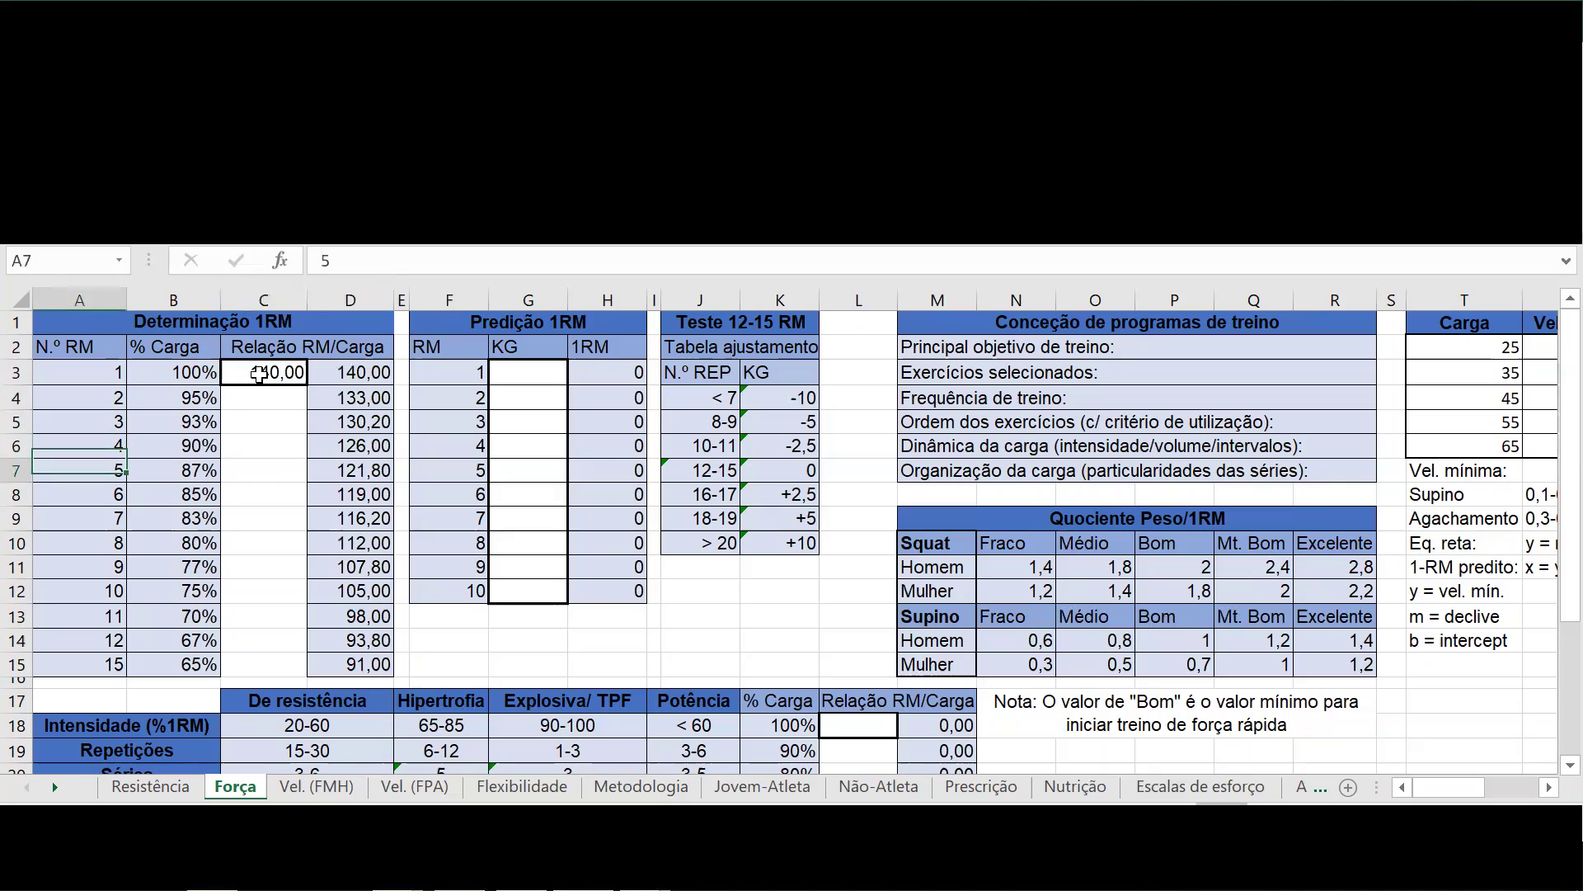
{"action": "key", "text": "Right"}
{"action": "key", "text": "Right"}
{"action": "key", "text": "Up"}
{"action": "key", "text": "Up"}
{"action": "key", "text": "Up"}
{"action": "key", "text": "Up"}
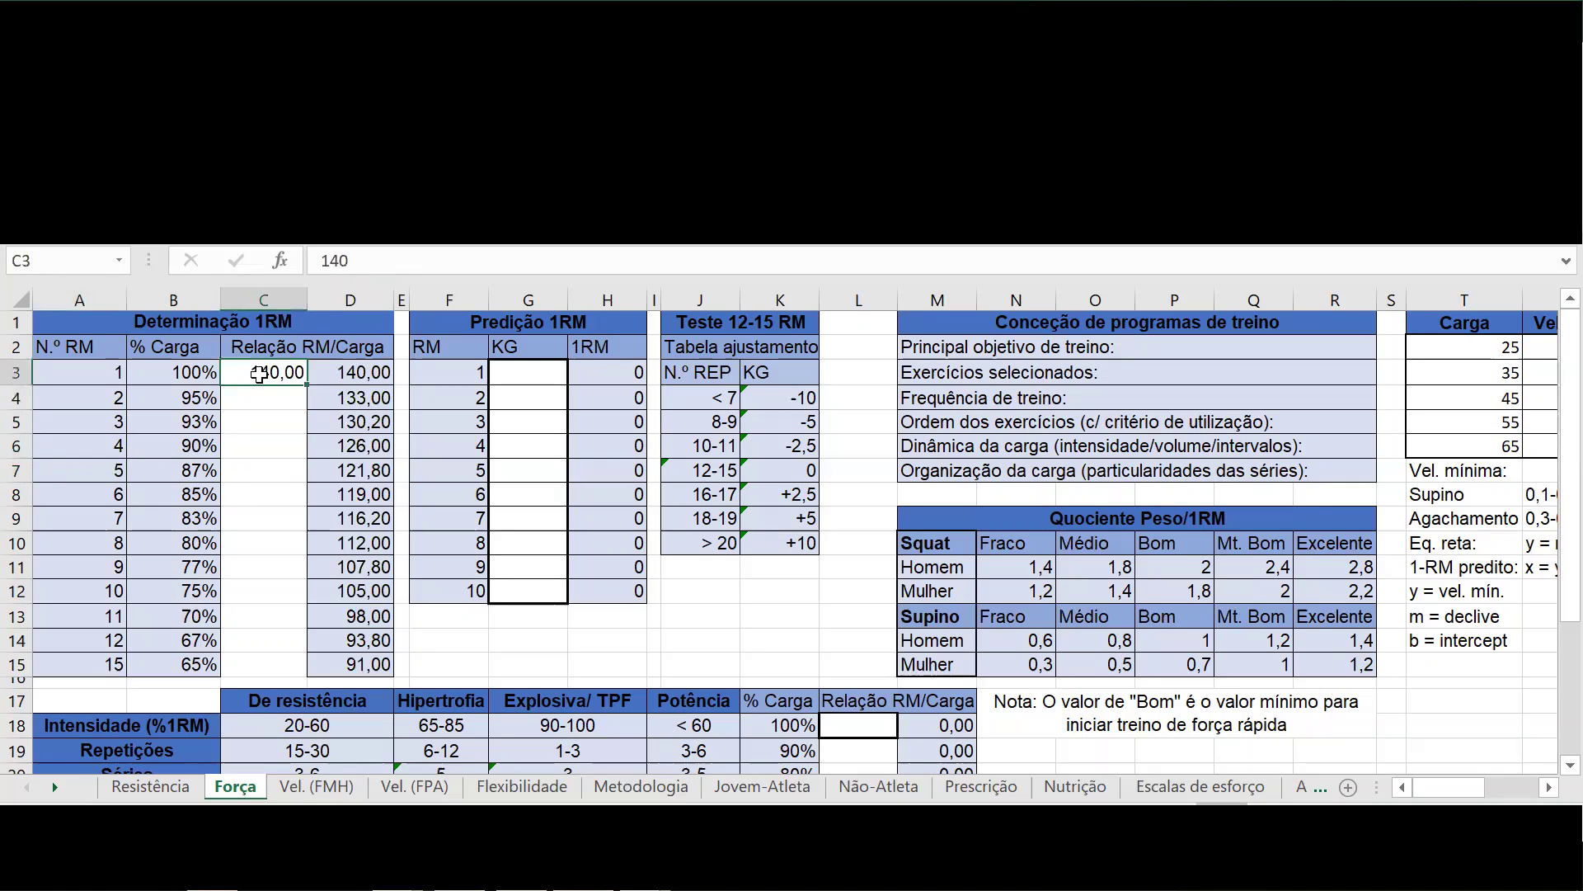
{"action": "key", "text": "Delete"}
Step: Examine the Carga and Velocidade table, starting at its first load, and the Relação Carga-Velocidade chart beside it
{"action": "key", "text": "Right"}
{"action": "key", "text": "Right"}
{"action": "key", "text": "Right"}
{"action": "key", "text": "Right"}
{"action": "key", "text": "Right"}
{"action": "key", "text": "Right"}
{"action": "key", "text": "Right"}
{"action": "key", "text": "Right"}
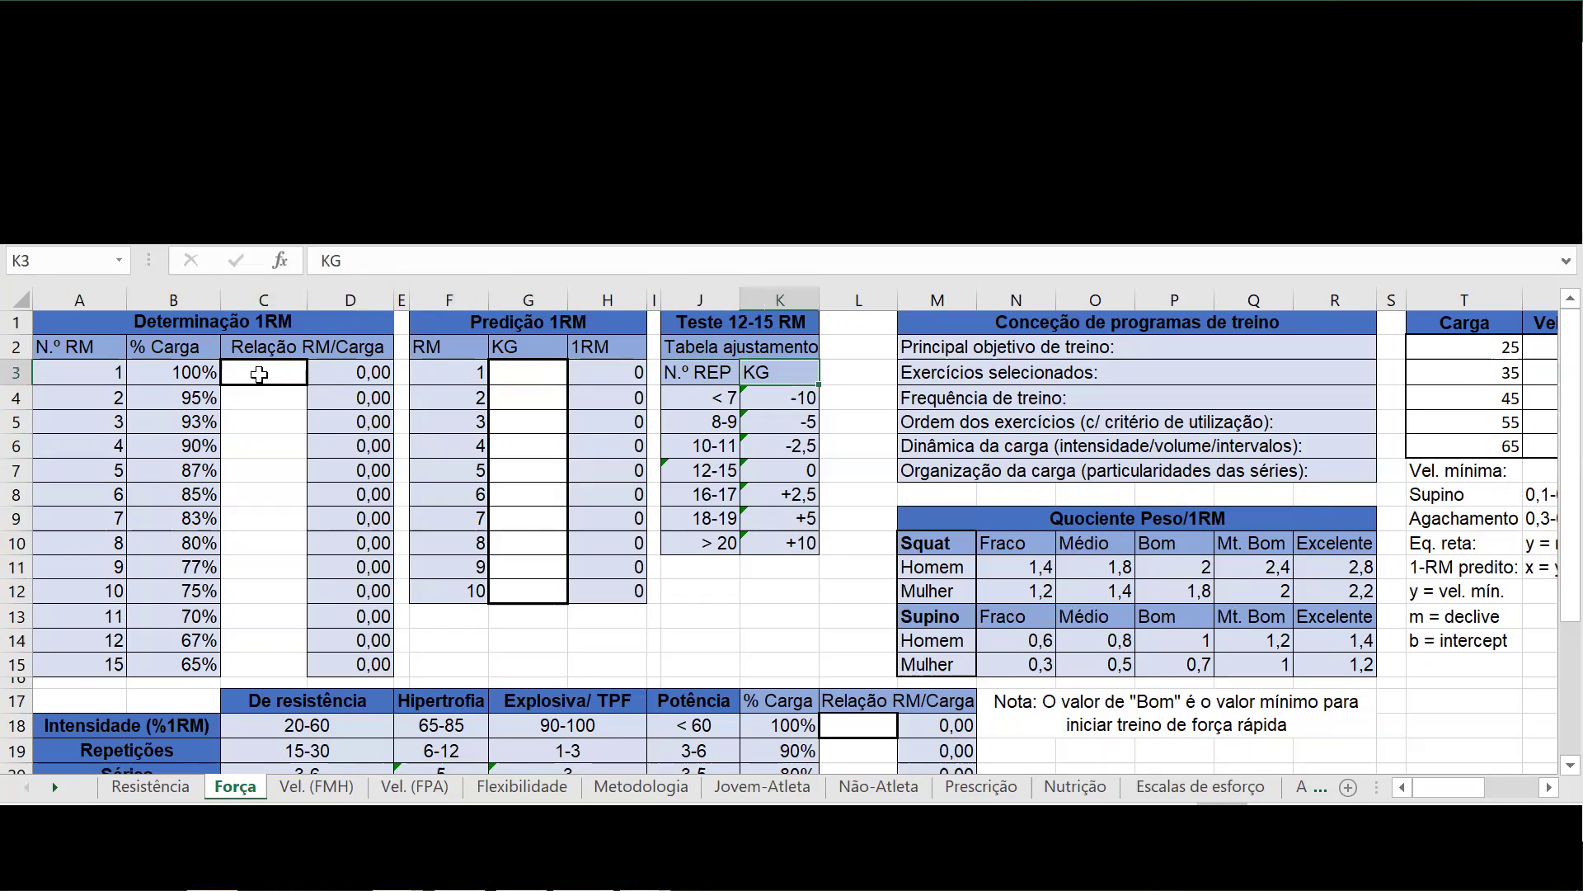
{"action": "key", "text": "Right"}
{"action": "key", "text": "Right"}
{"action": "key", "text": "Right"}
{"action": "key", "text": "Right"}
{"action": "key", "text": "Right"}
{"action": "key", "text": "Right"}
{"action": "key", "text": "Right"}
{"action": "key", "text": "Right"}
{"action": "key", "text": "Right"}
{"action": "key", "text": "Right"}
{"action": "key", "text": "Right"}
{"action": "key", "text": "Right"}
{"action": "key", "text": "Right"}
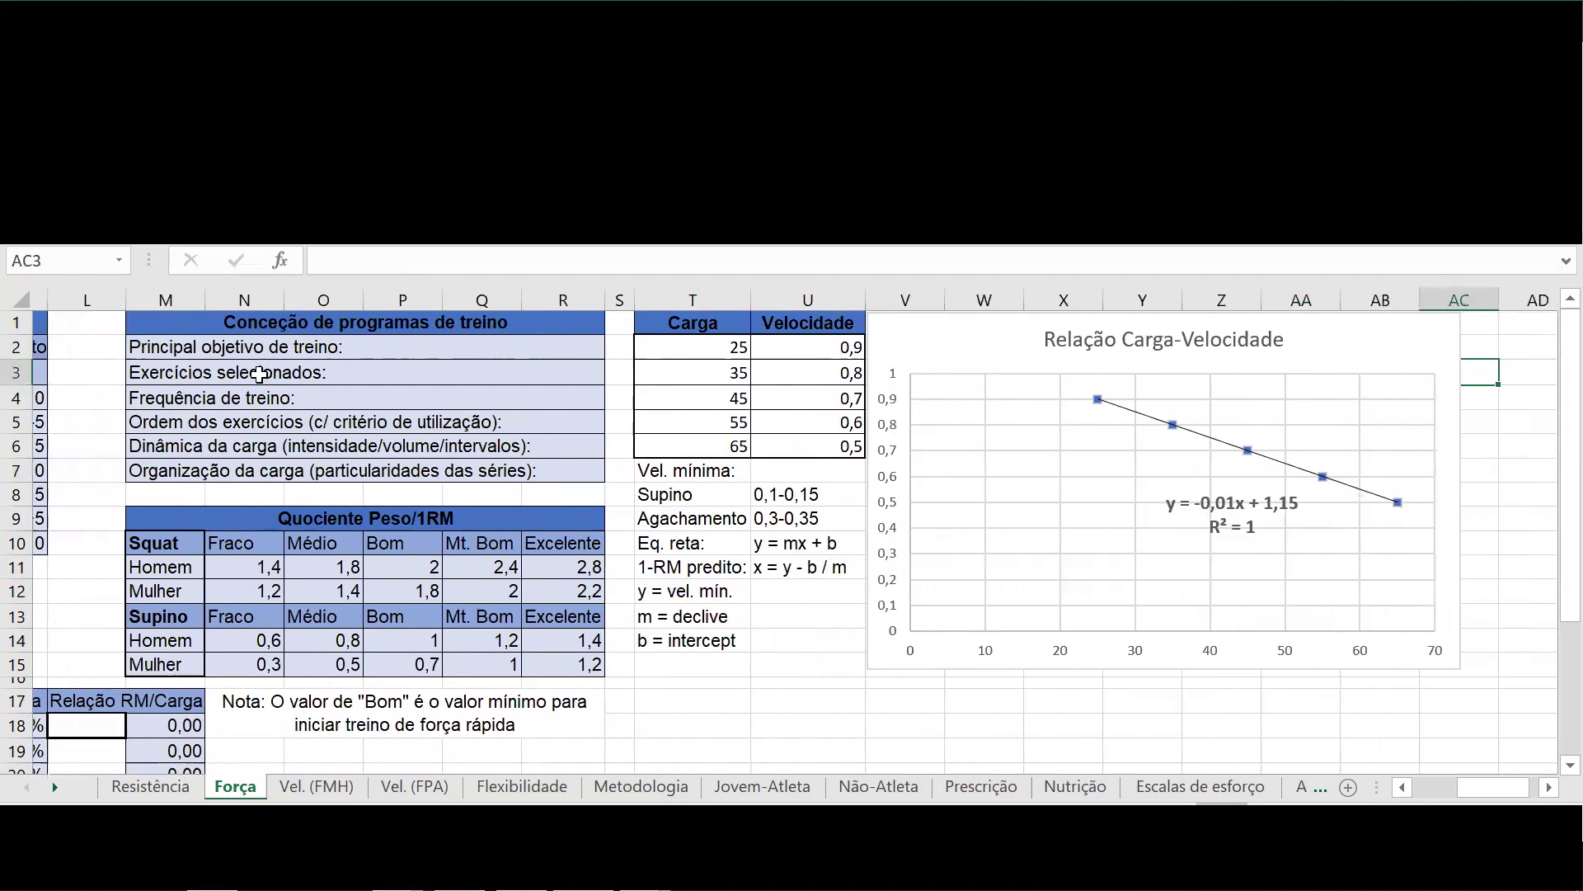
{"action": "key", "text": "Right"}
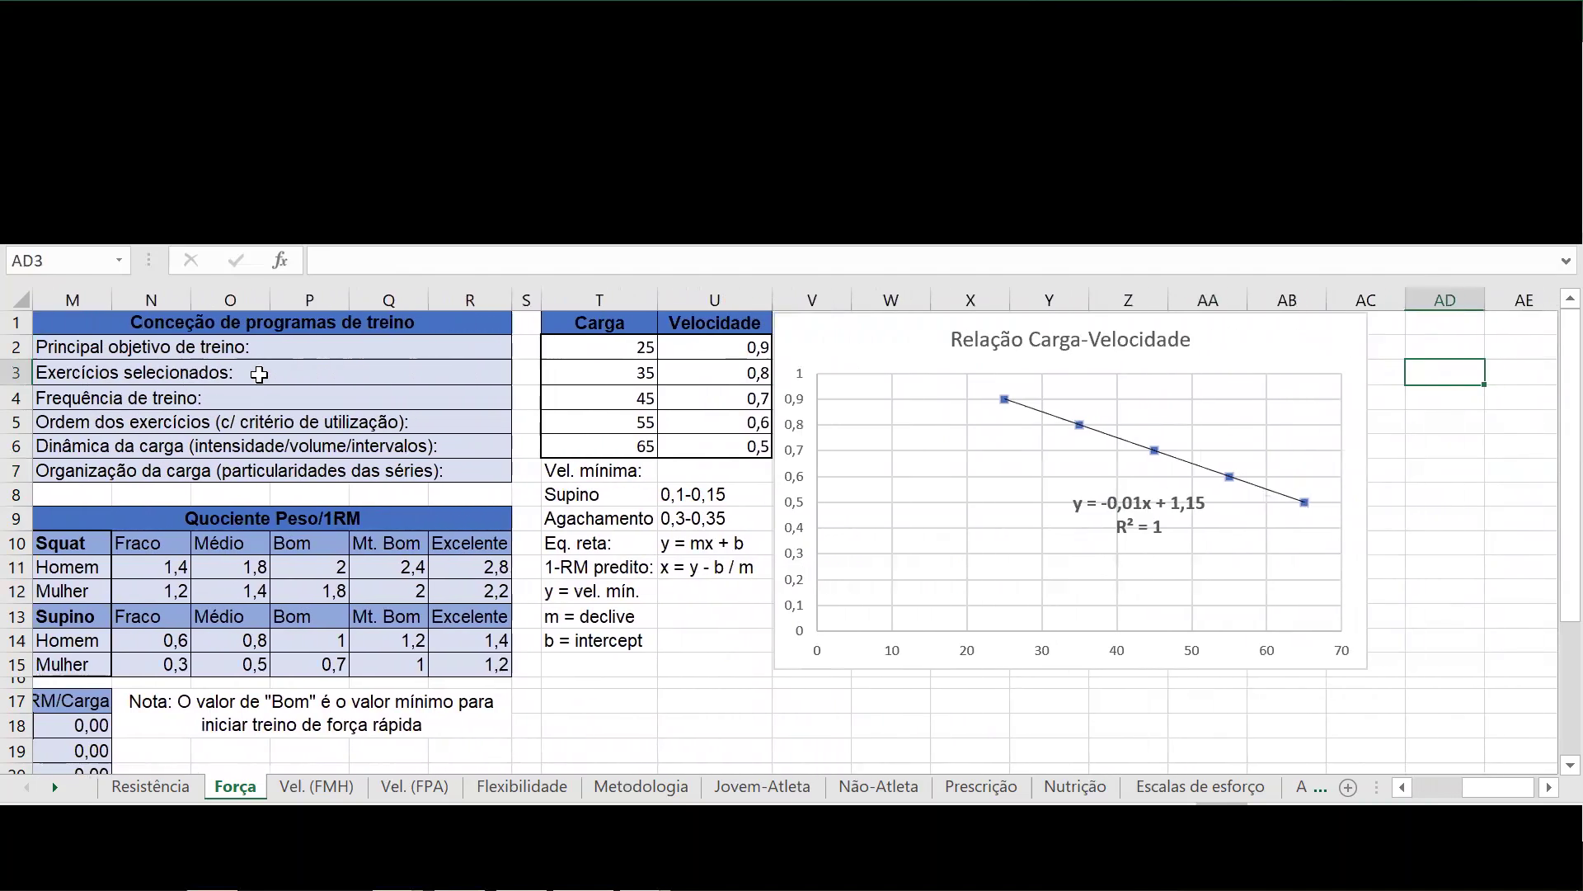
{"action": "left_click", "coordinate": [616, 348]}
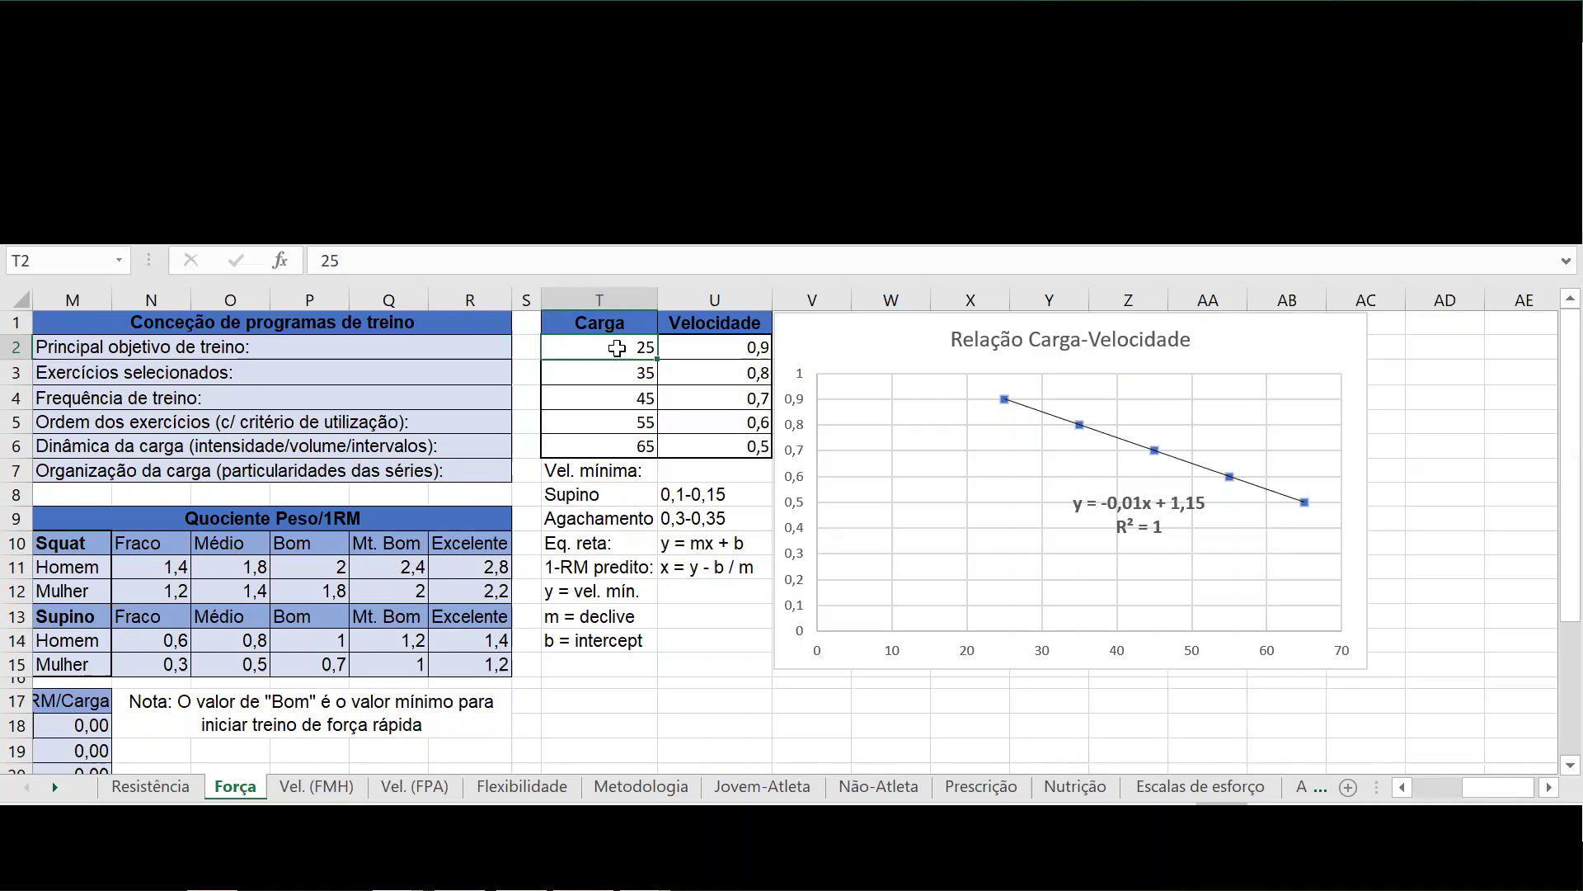
Step: Examine the whole training parameter table, from Intensidade (%1RM) to Mesociclo (semanas), and the % Carga list beside it down to row 27
{"action": "key", "text": "Home"}
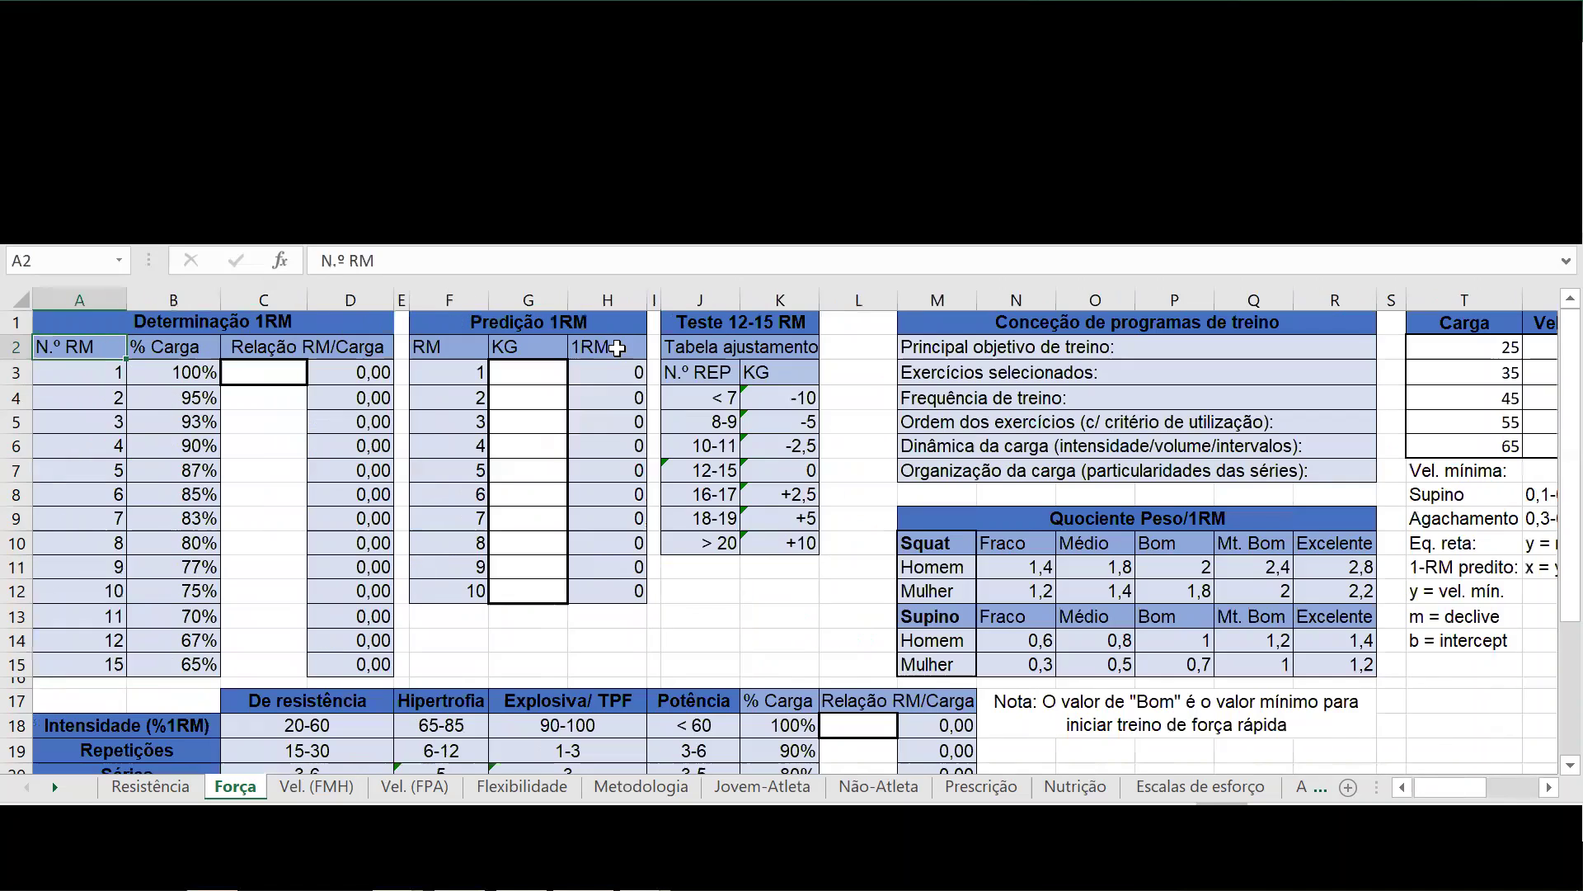
{"action": "key", "text": "Down"}
{"action": "key", "text": "Down"}
{"action": "key", "text": "Down"}
{"action": "key", "text": "Down"}
{"action": "key", "text": "Down"}
{"action": "key", "text": "Down"}
{"action": "key", "text": "Down"}
{"action": "key", "text": "Down"}
{"action": "key", "text": "Down"}
{"action": "key", "text": "Down"}
{"action": "key", "text": "Down"}
{"action": "key", "text": "Down"}
{"action": "key", "text": "Down"}
{"action": "key", "text": "Down"}
{"action": "key", "text": "Down"}
{"action": "key", "text": "Down"}
{"action": "key", "text": "Down"}
{"action": "key", "text": "Down"}
{"action": "key", "text": "Down"}
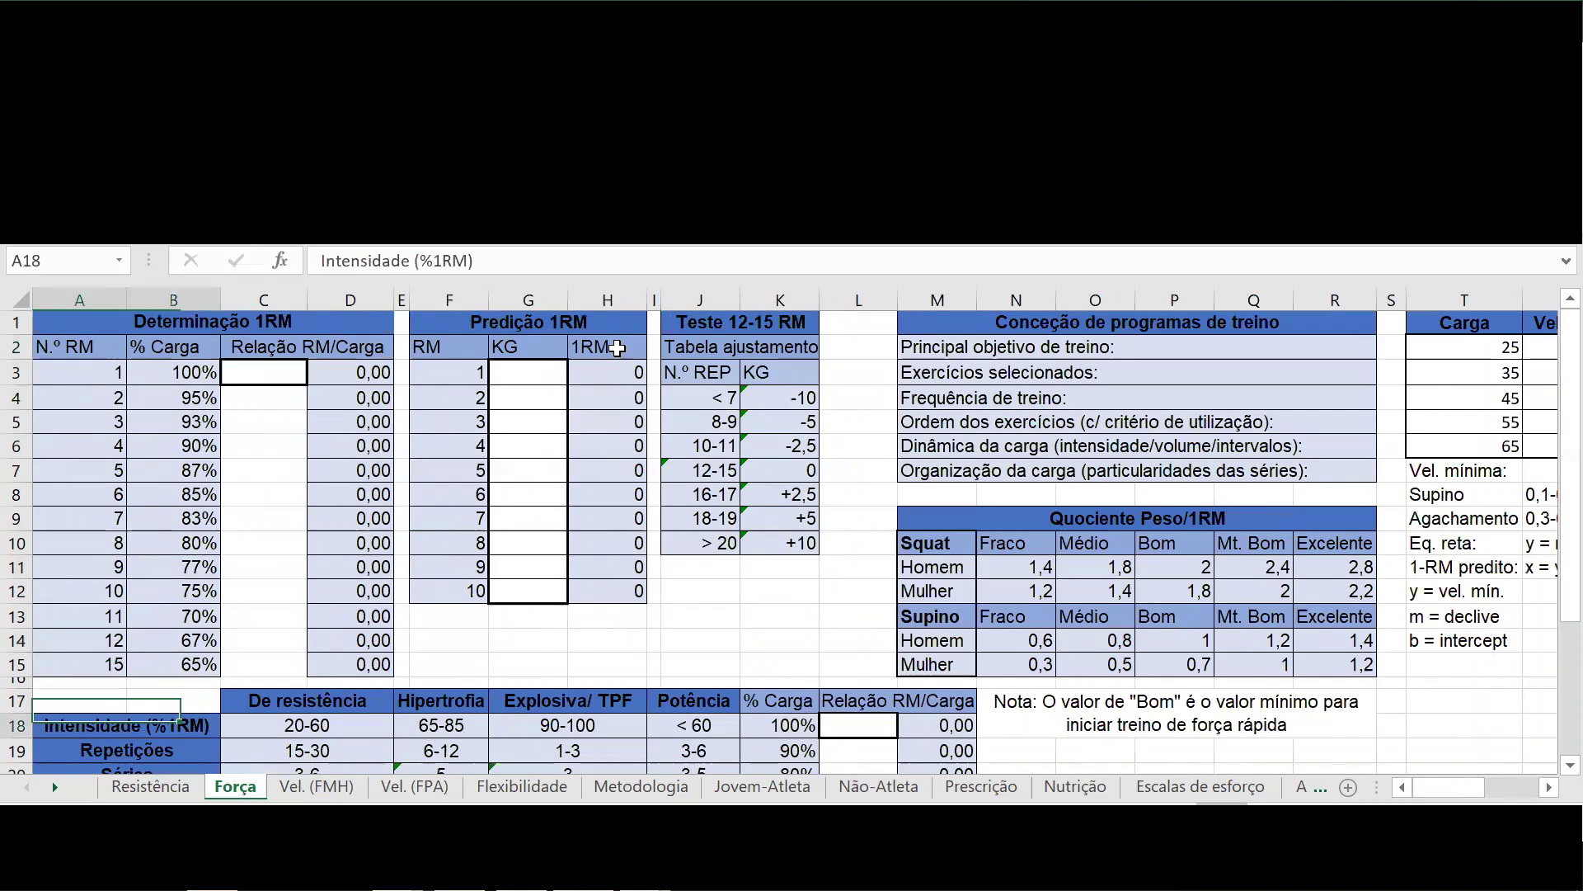
{"action": "key", "text": "Down"}
{"action": "key", "text": "Down"}
{"action": "key", "text": "Down"}
{"action": "key", "text": "Down"}
{"action": "key", "text": "Down"}
{"action": "key", "text": "Down"}
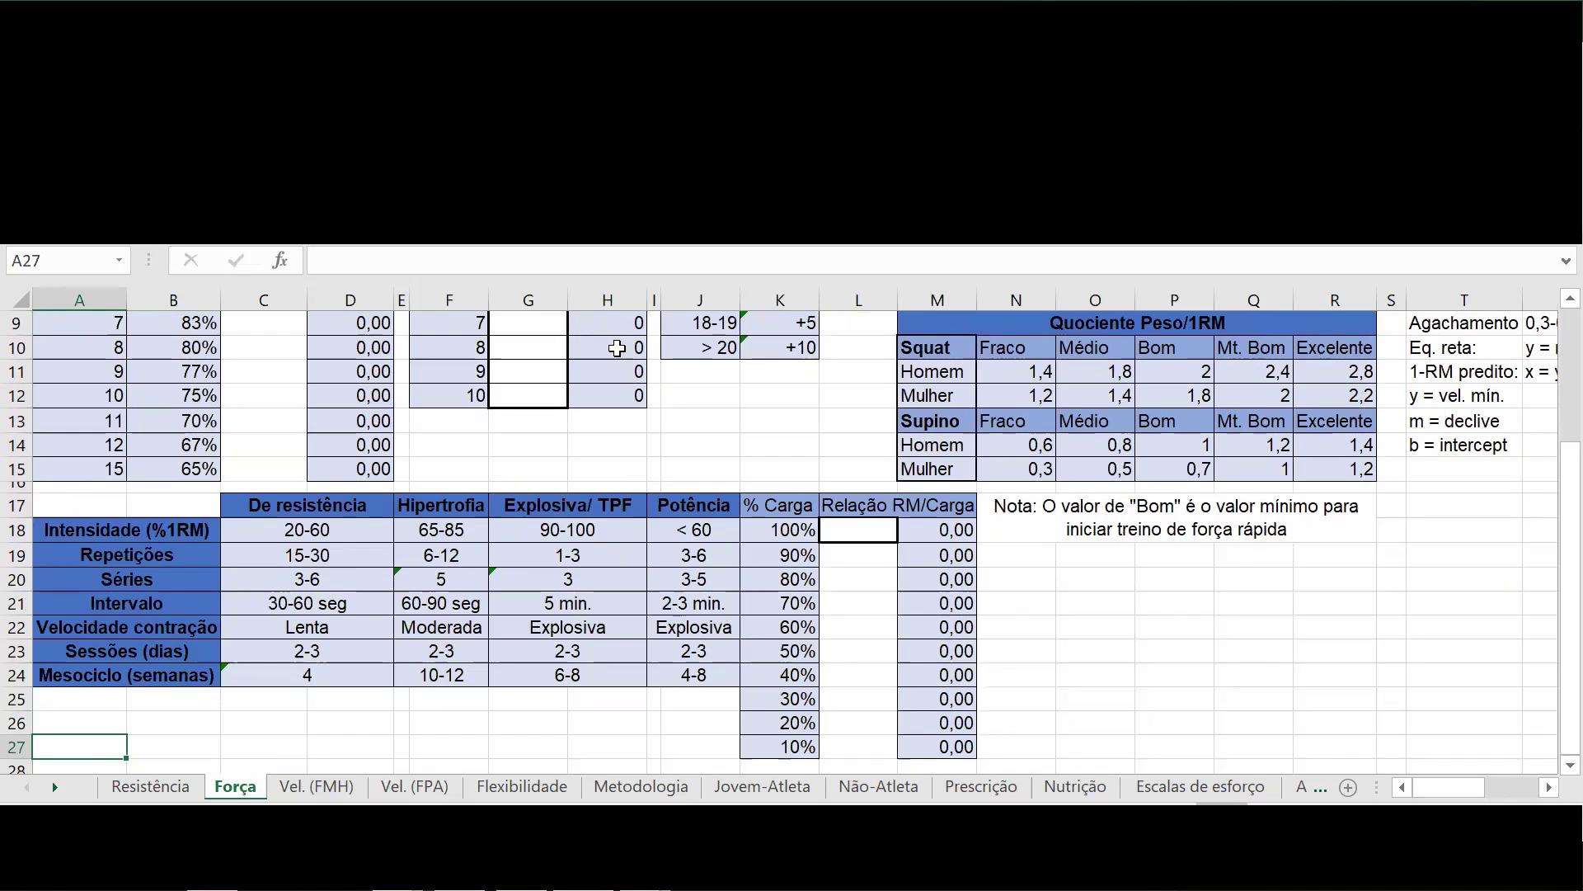
Step: Review the training parameter table's row labels back up to Intensidade (%1RM), followed by its De resistência and Hipertrofia column headings
{"action": "key", "text": "Up"}
{"action": "key", "text": "Up"}
{"action": "key", "text": "Up"}
{"action": "key", "text": "Up"}
{"action": "key", "text": "Up"}
{"action": "key", "text": "Up"}
{"action": "key", "text": "Up"}
{"action": "key", "text": "Up"}
{"action": "key", "text": "Up"}
{"action": "key", "text": "Up"}
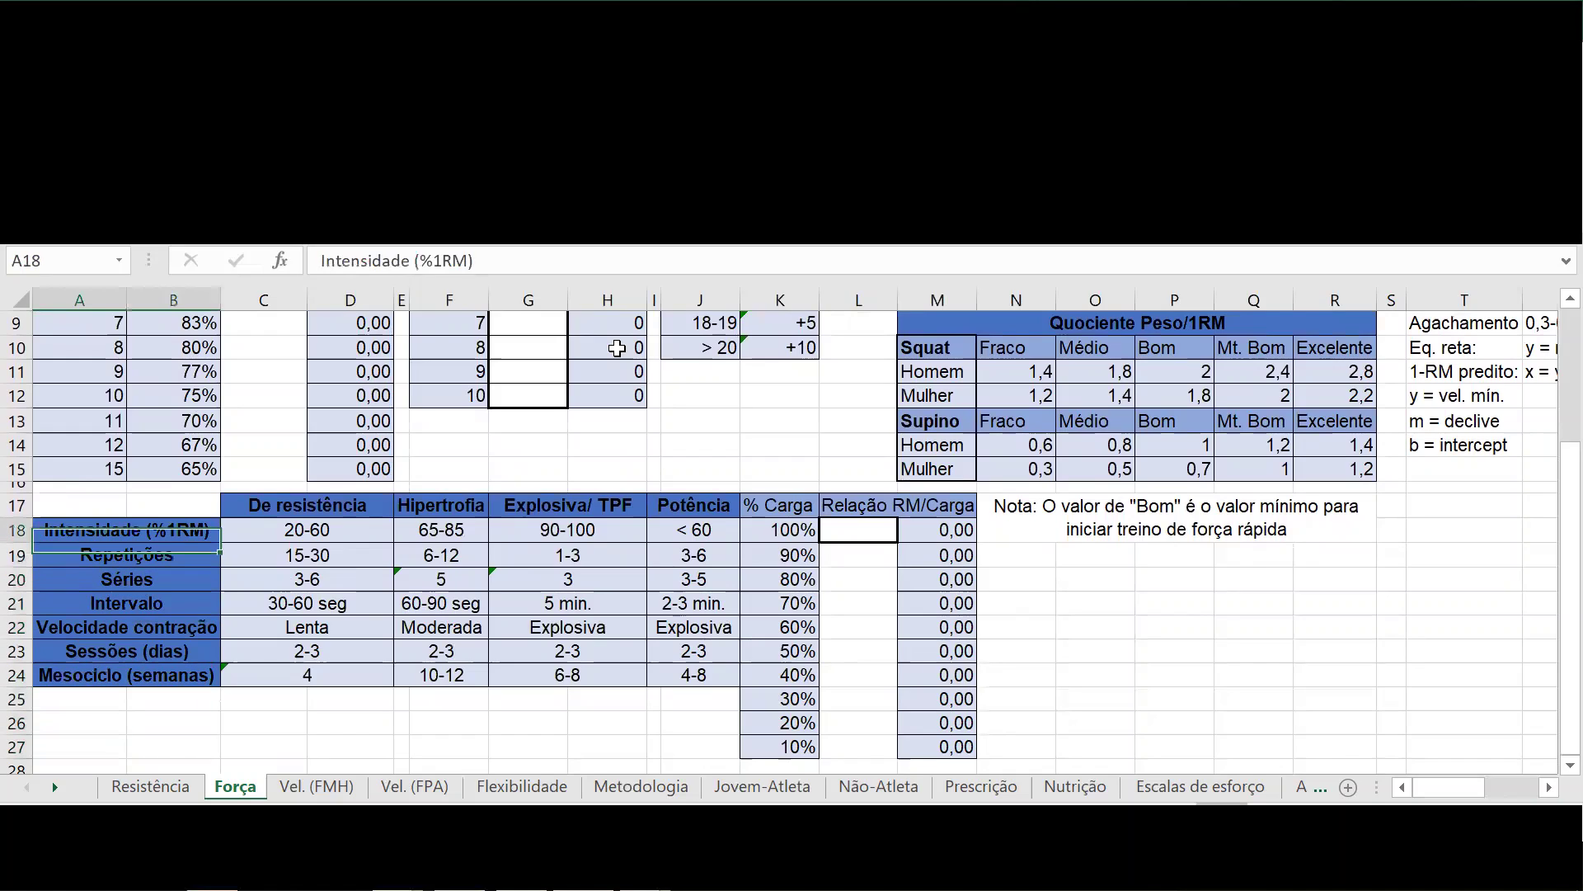
{"action": "key", "text": "Right"}
{"action": "key", "text": "Right"}
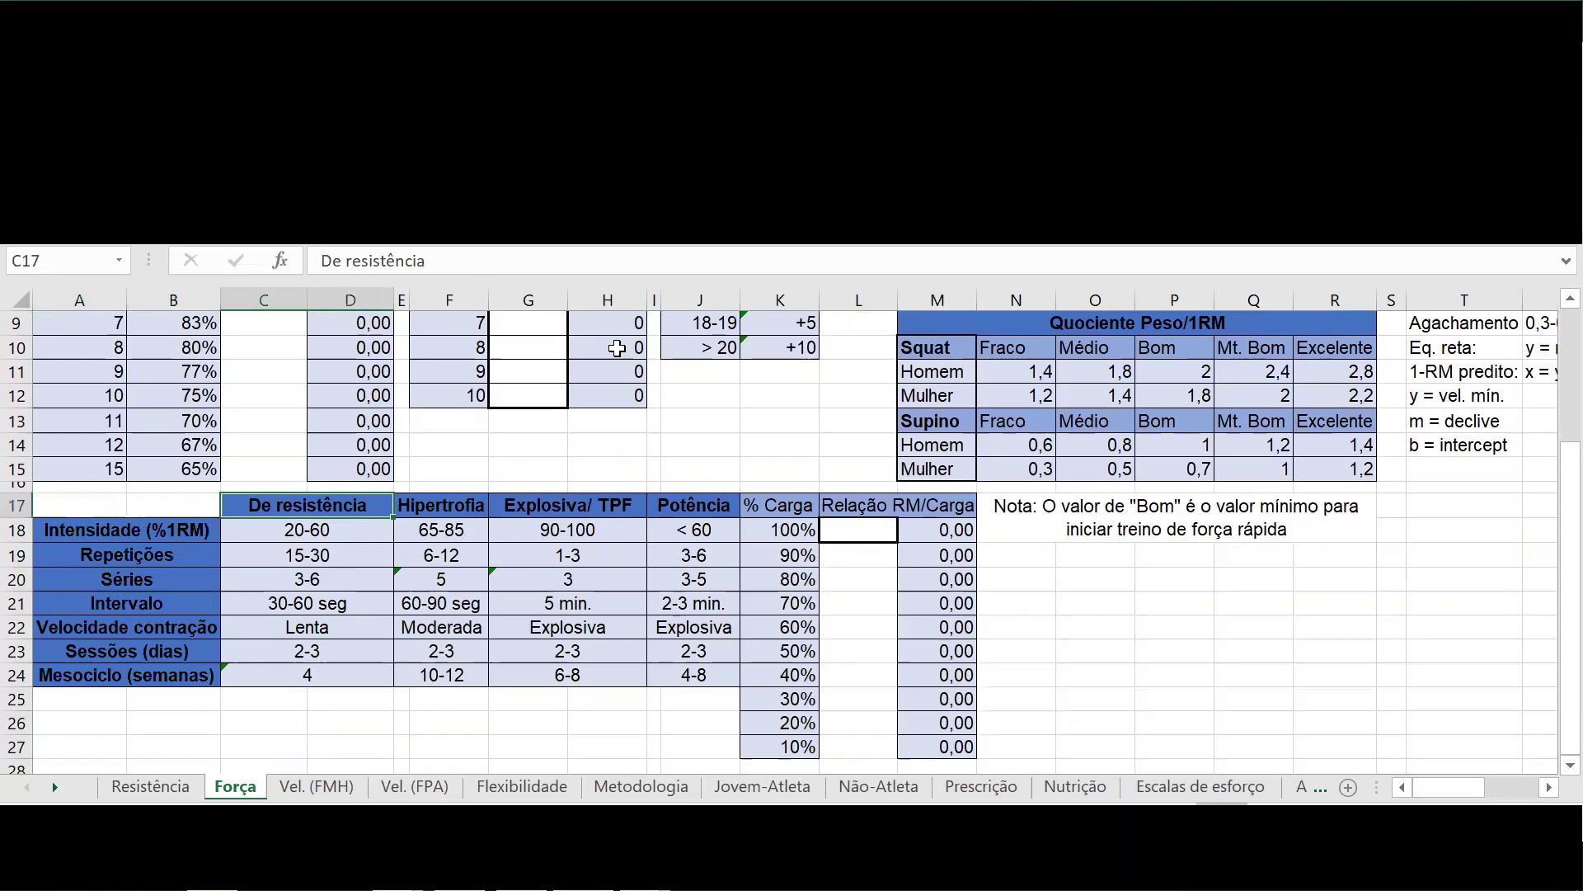
{"action": "key", "text": "Right"}
{"action": "key", "text": "Right"}
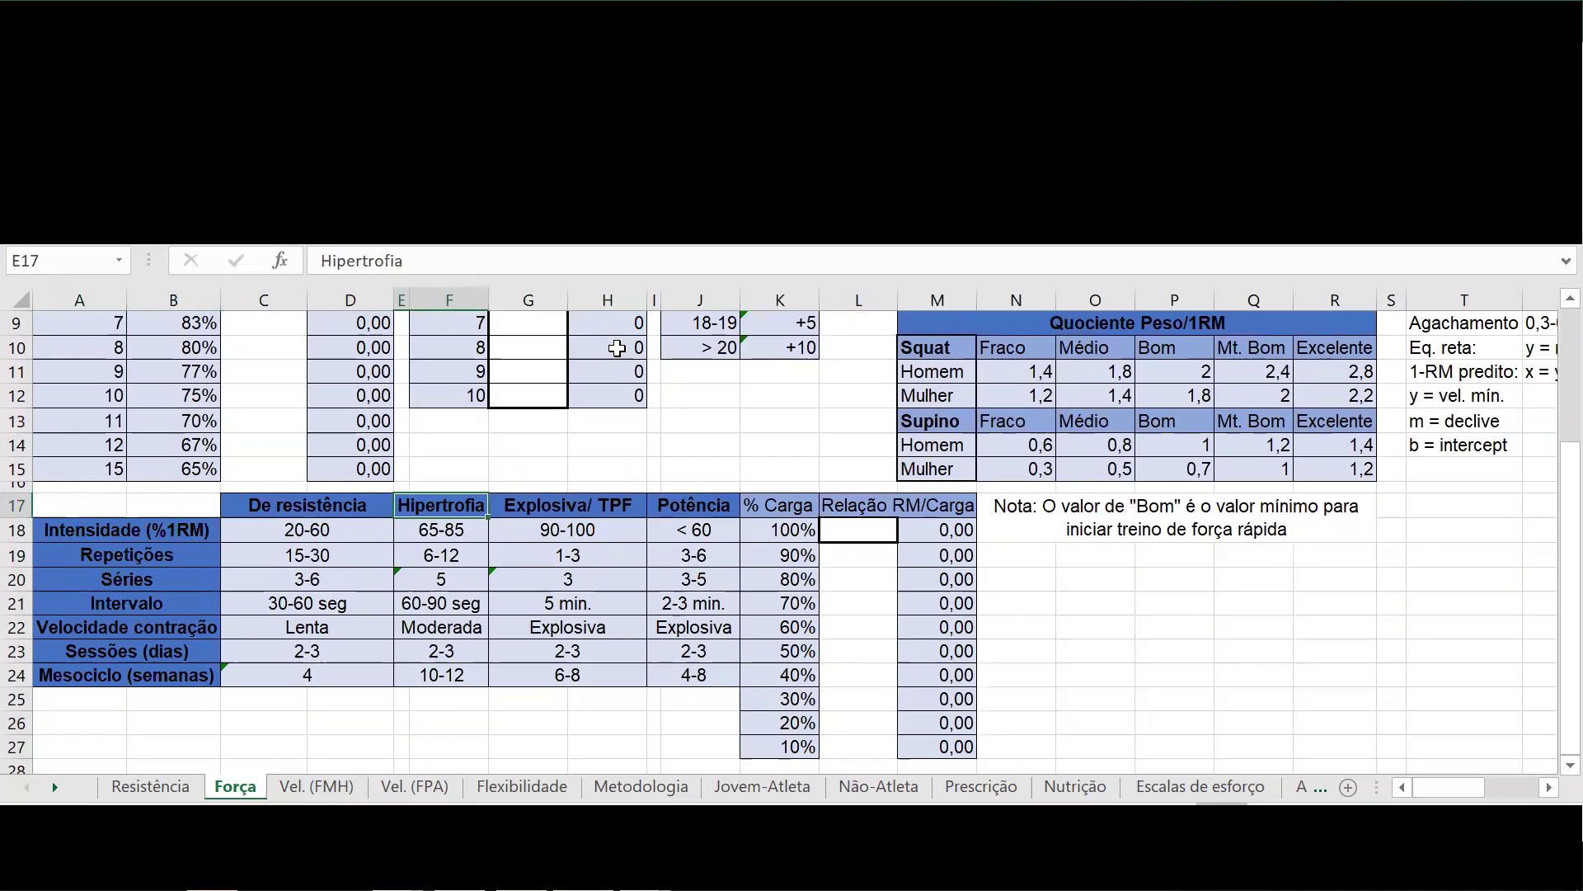
Step: Check the Intensidade (%1RM) ranges for Hipertrofia and De resistência in the training parameter table
{"action": "key", "text": "Right"}
{"action": "key", "text": "Down"}
{"action": "key", "text": "Left"}
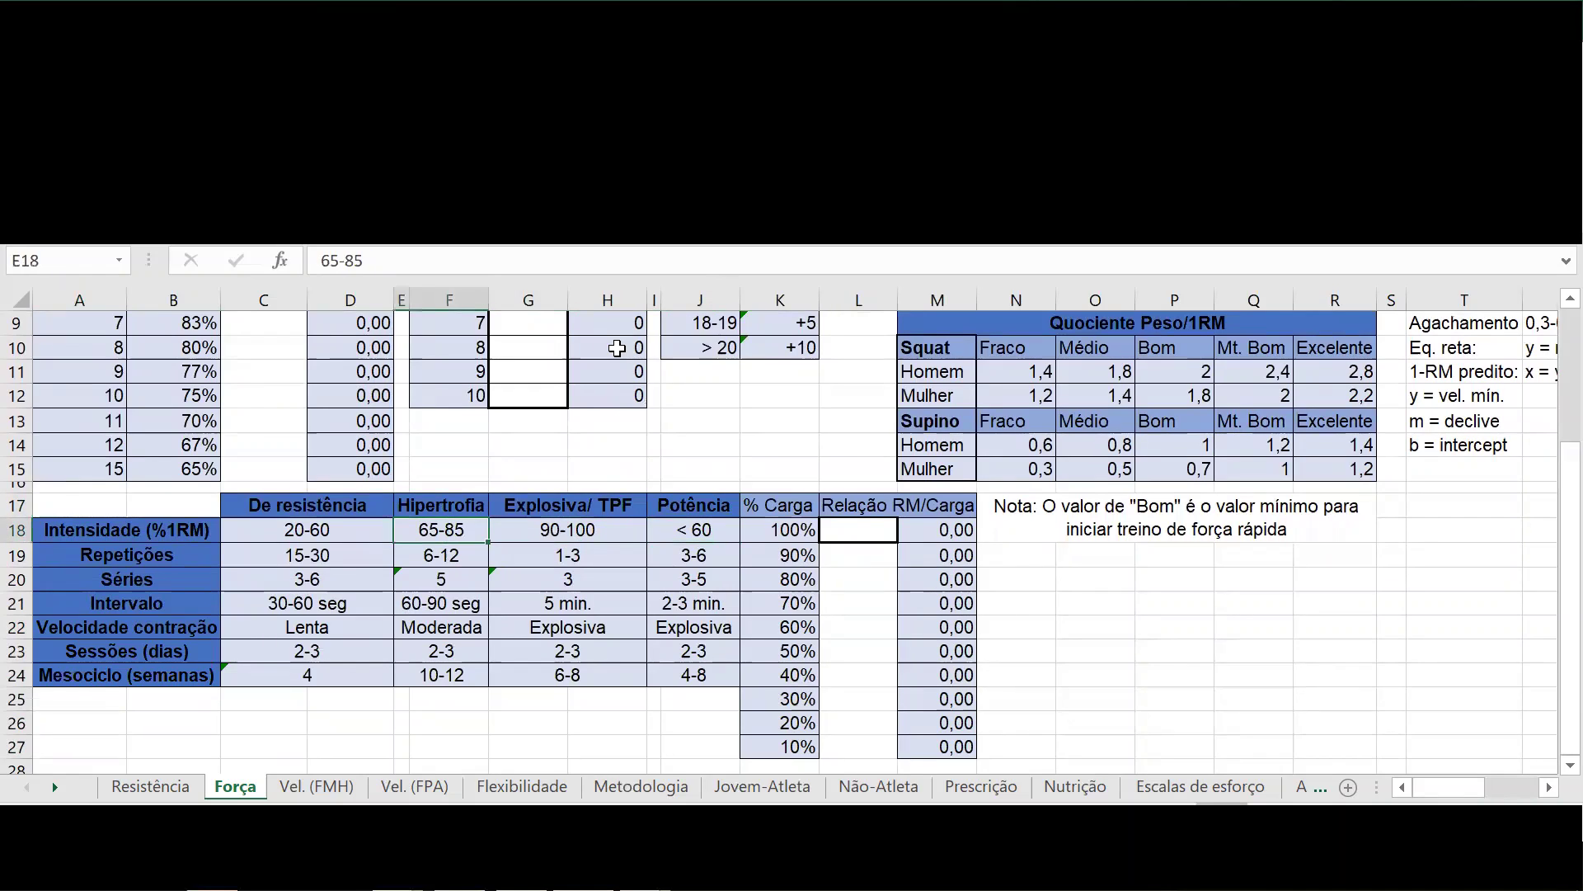
{"action": "key", "text": "Left"}
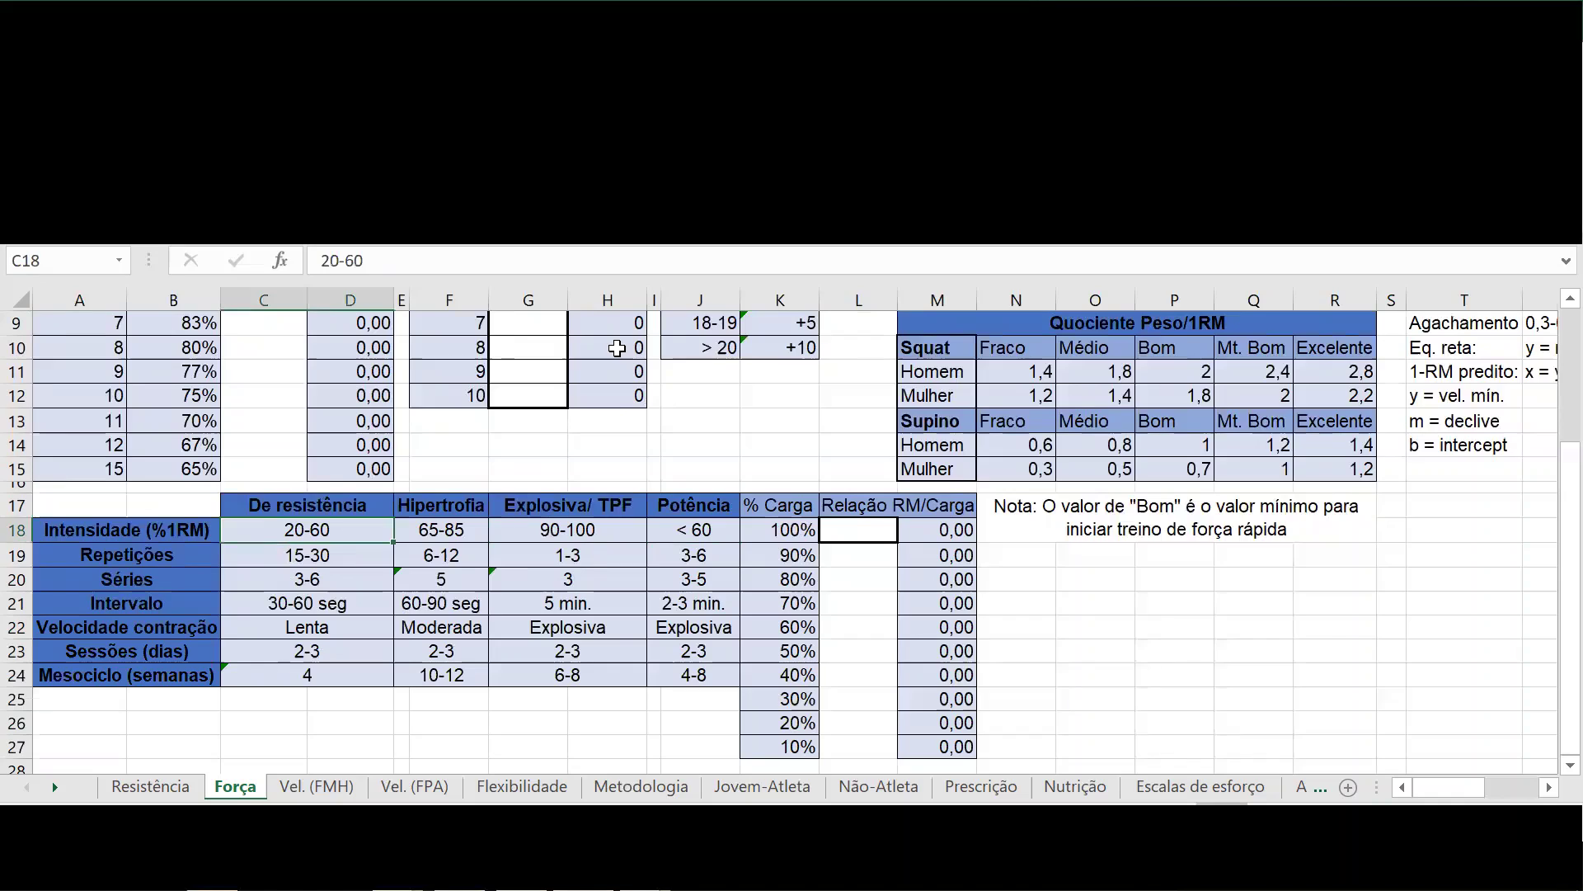